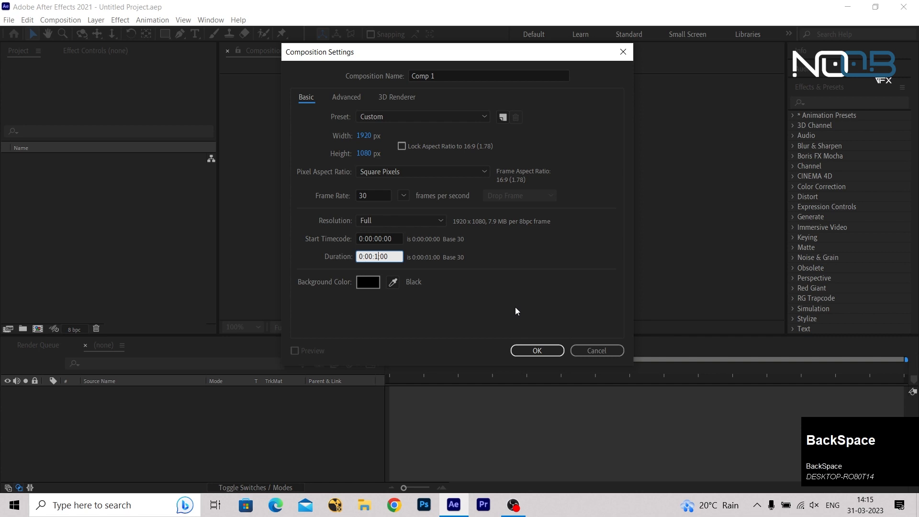
# Set the new 1920 x 1080, 30 fps composition's duration to 0:00:10:00 and create it
pyautogui.write('0')
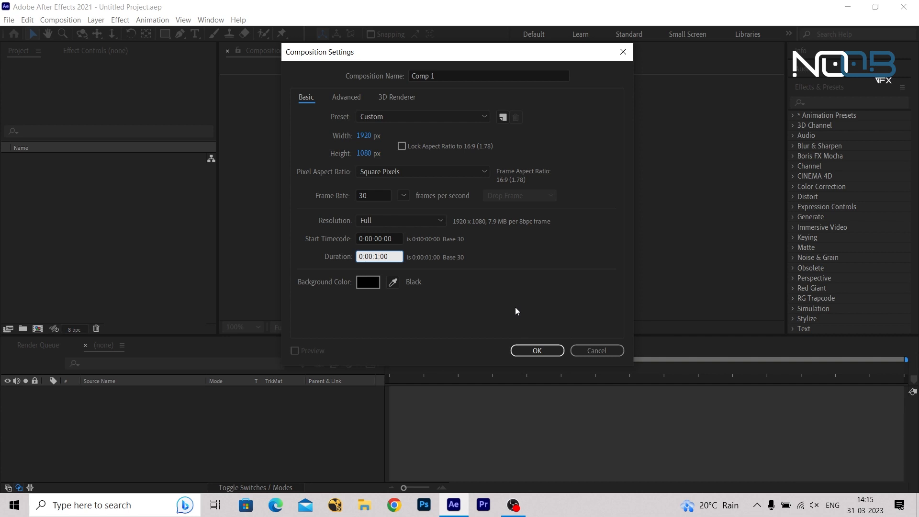
pyautogui.press('Num_Lock')
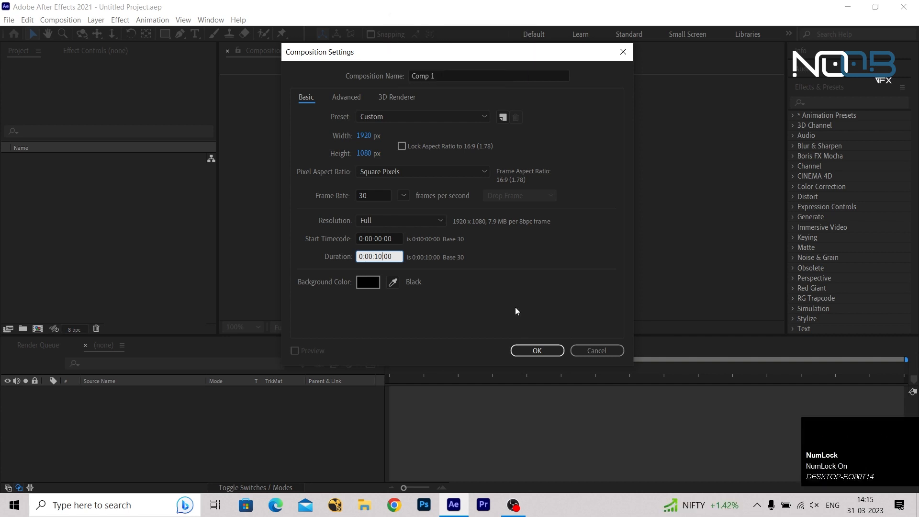
pyautogui.press('Num_Lock')
pyautogui.press('Return')
# Create a new text layer in Comp 1 containing the letter "N"
pyautogui.scroll(-3, 415, 211)
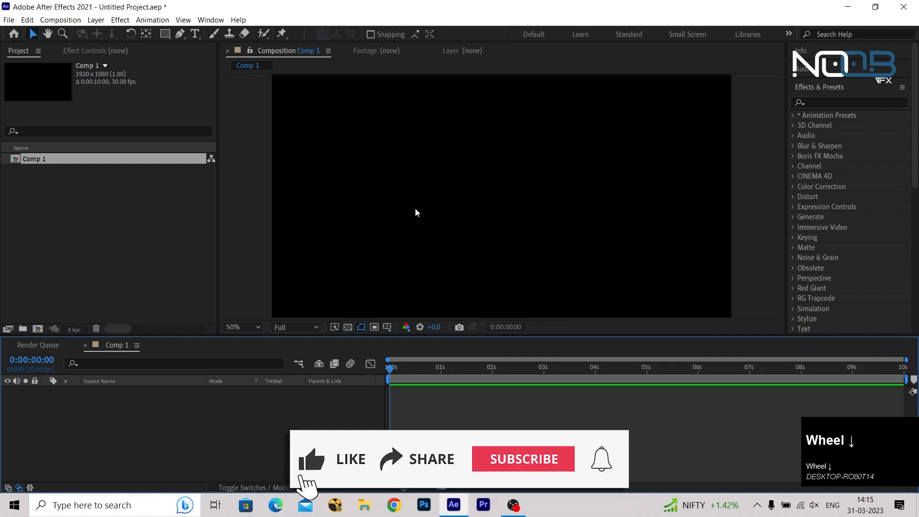
pyautogui.scroll(1, 429, 207)
pyautogui.click(243, 327)
pyautogui.click(251, 126)
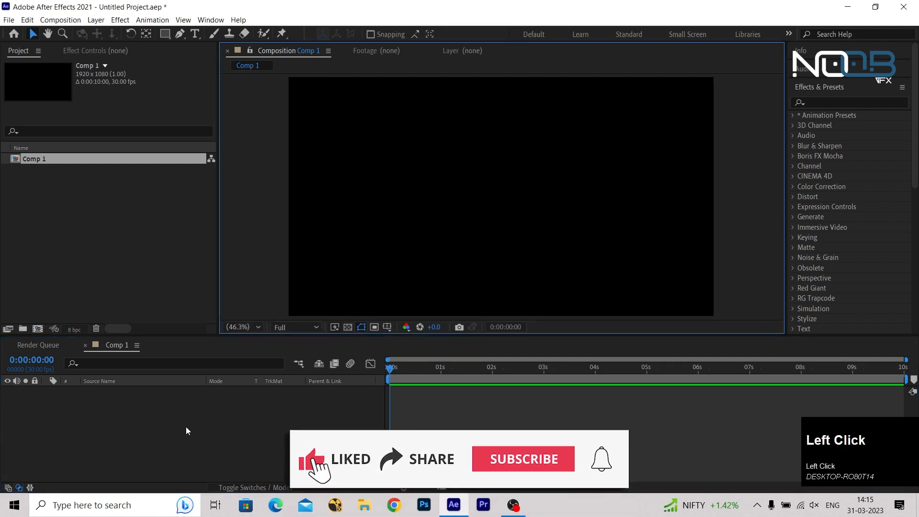
pyautogui.rightClick(179, 409)
pyautogui.click(240, 285)
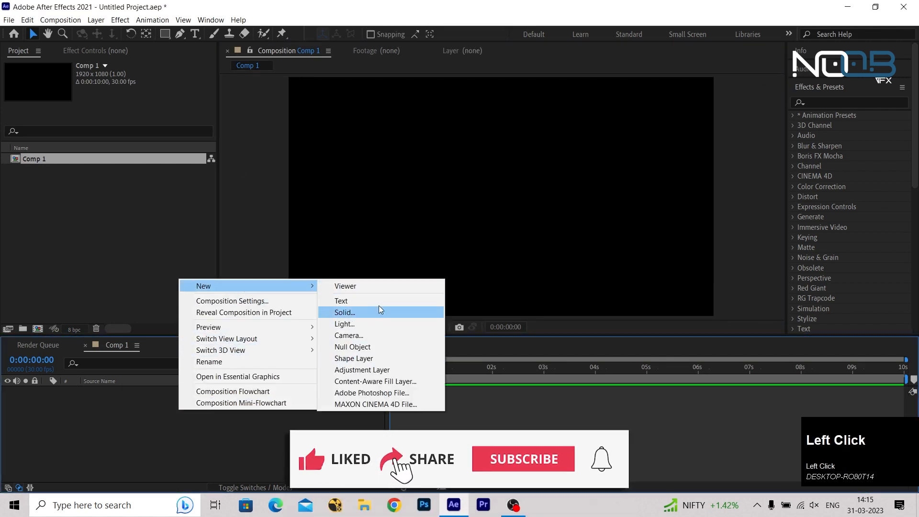
pyautogui.click(373, 301)
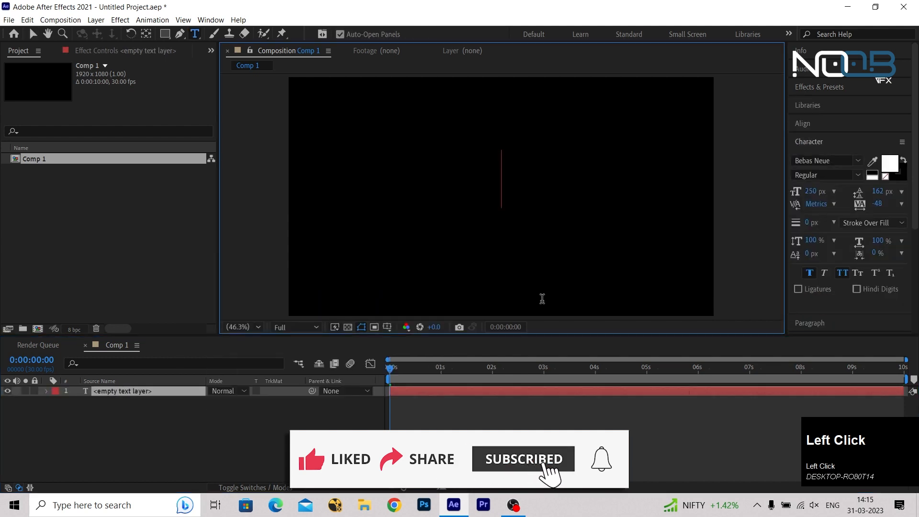
pyautogui.write('N')
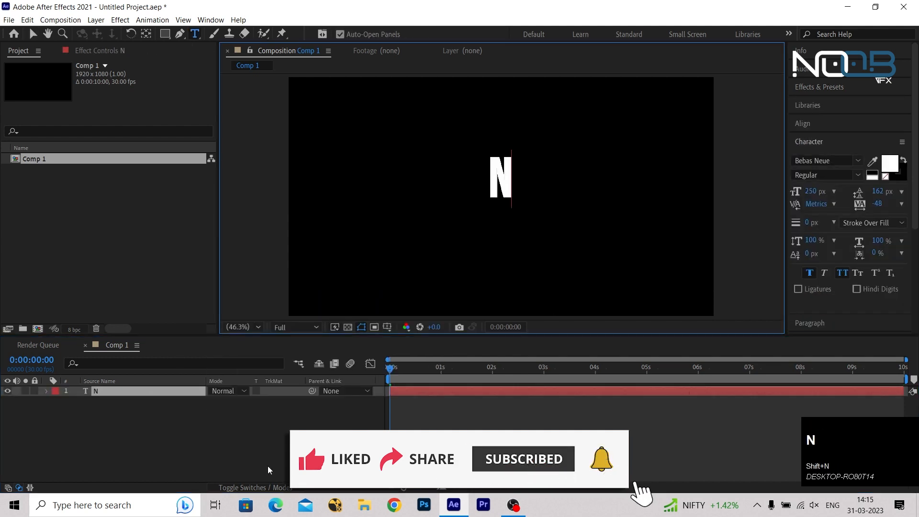
pyautogui.click(661, 431)
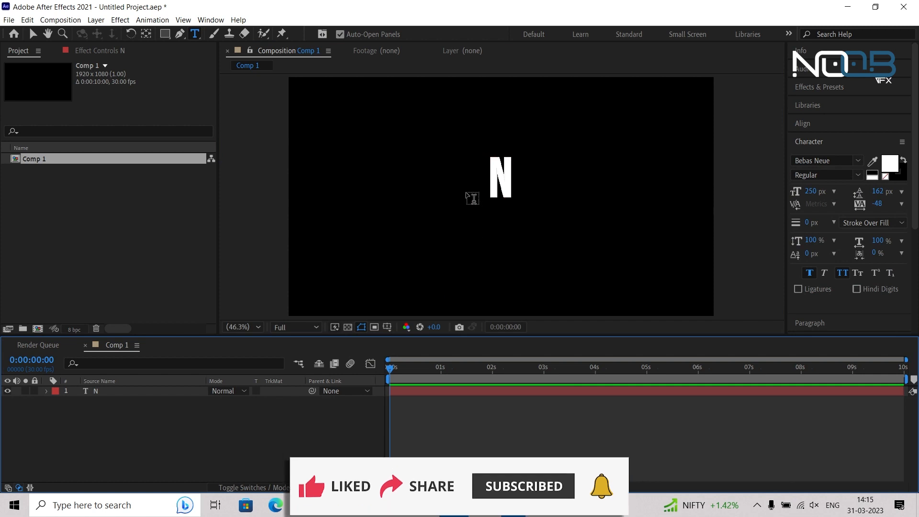
# Move the letter N to the left half of the frame, at about mid-height
pyautogui.press('v')
pyautogui.moveTo(499, 178); pyautogui.dragTo(417, 193)
pyautogui.press('ctrl')
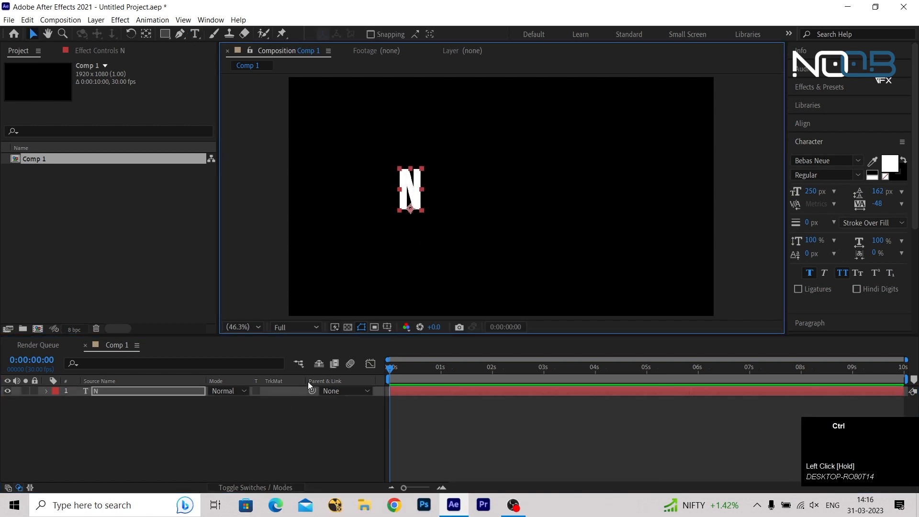
pyautogui.scroll(1, 421, 201)
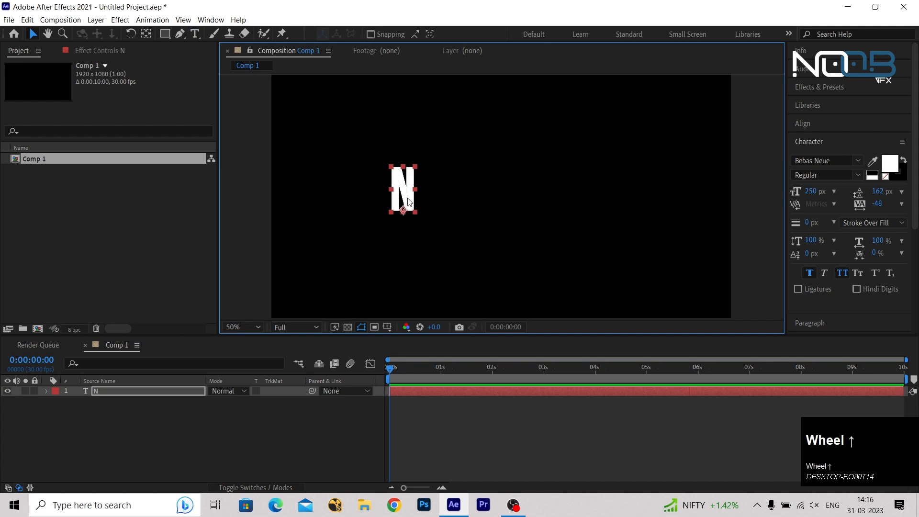
pyautogui.moveTo(410, 201); pyautogui.dragTo(415, 201)
# Pre-compose the N text layer into a new composition named "Letter_N"
pyautogui.click(134, 392)
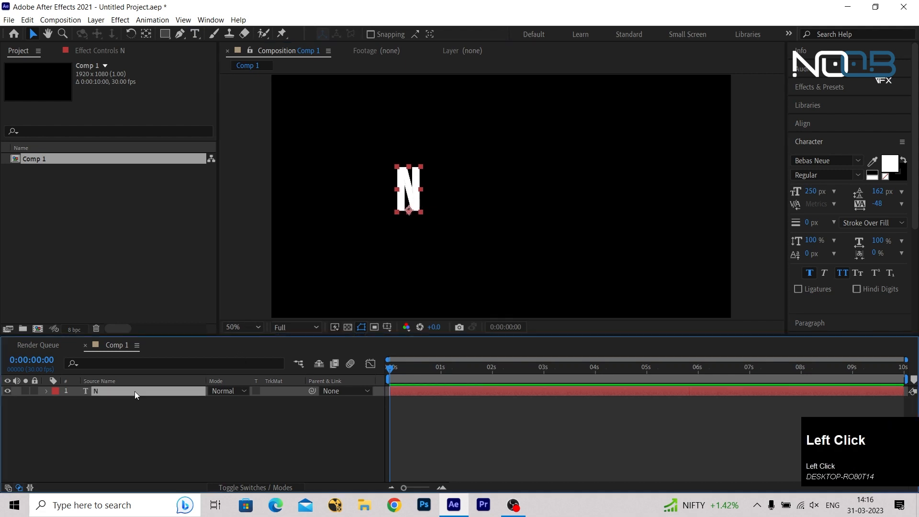
pyautogui.hotkey('ctrl', 'shift', 'c')
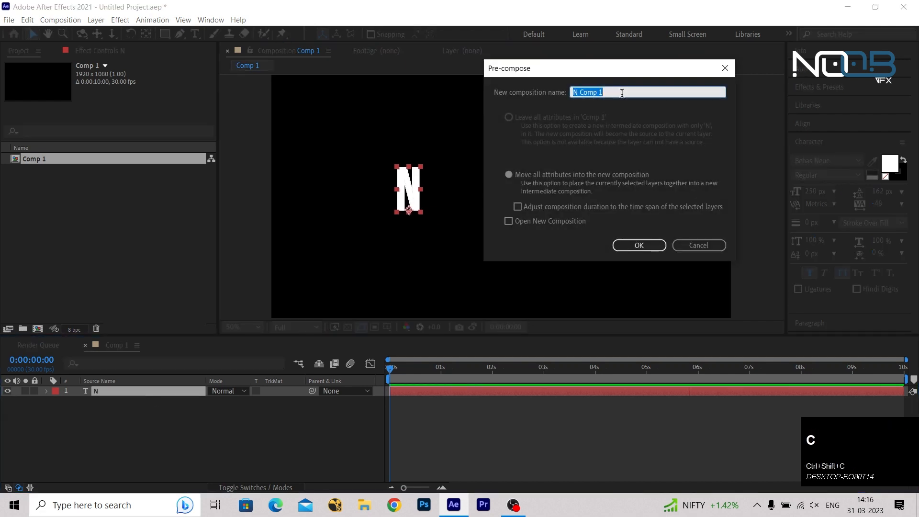
pyautogui.click(502, 101)
pyautogui.write('Letter_N')
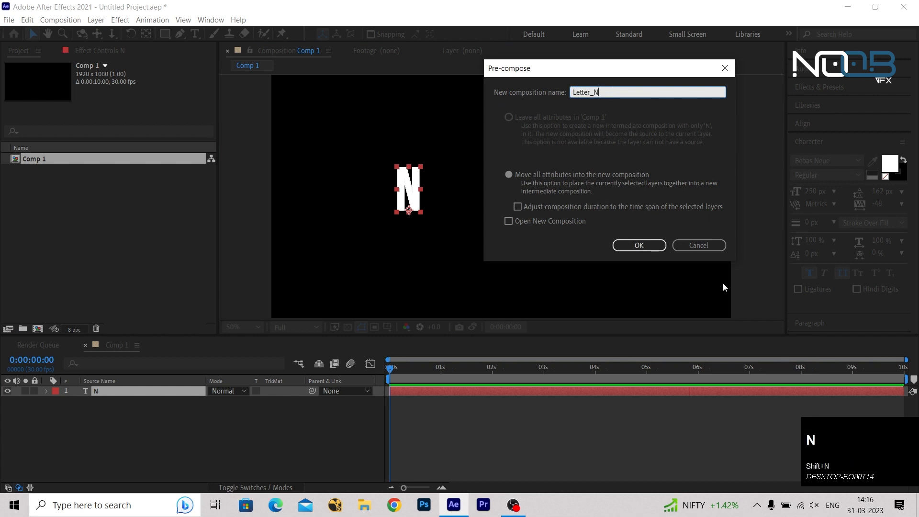
pyautogui.click(642, 243)
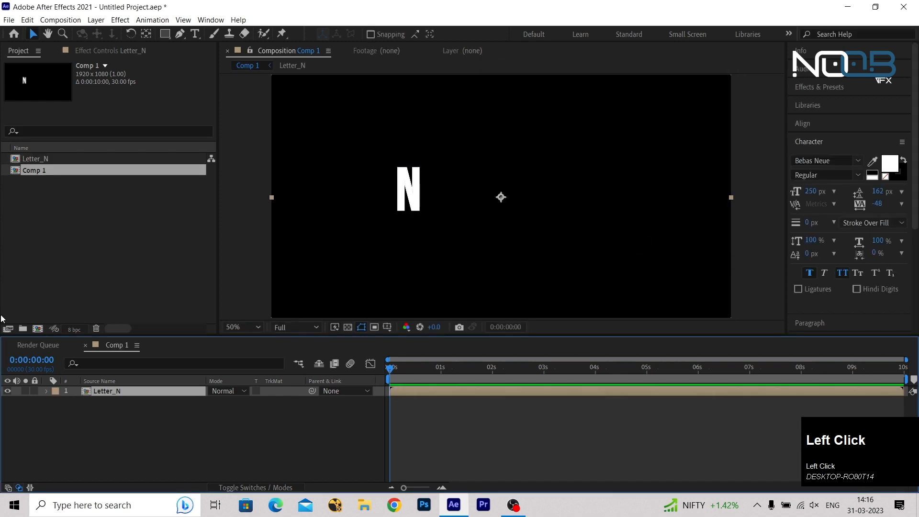
# Open the Letter_N composition and crop it to a region of interest drawn tightly around the letter
pyautogui.click(118, 393)
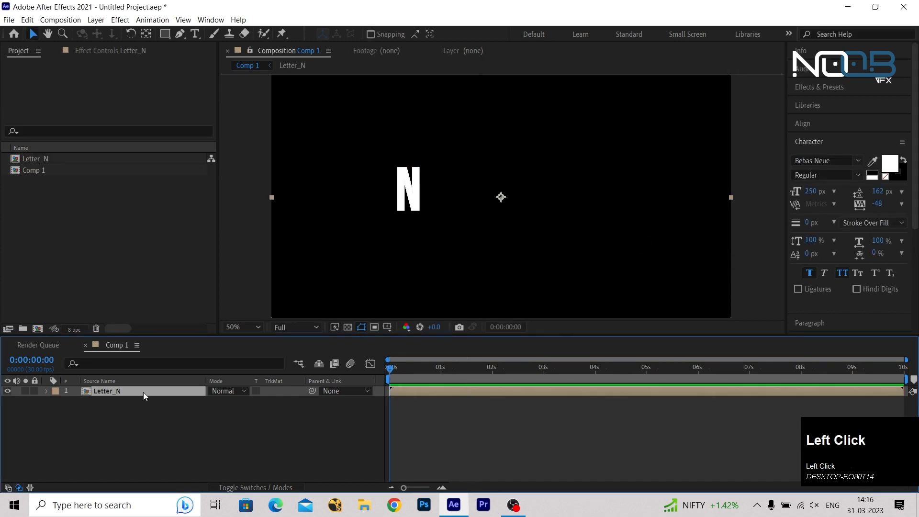
pyautogui.doubleClick(121, 390)
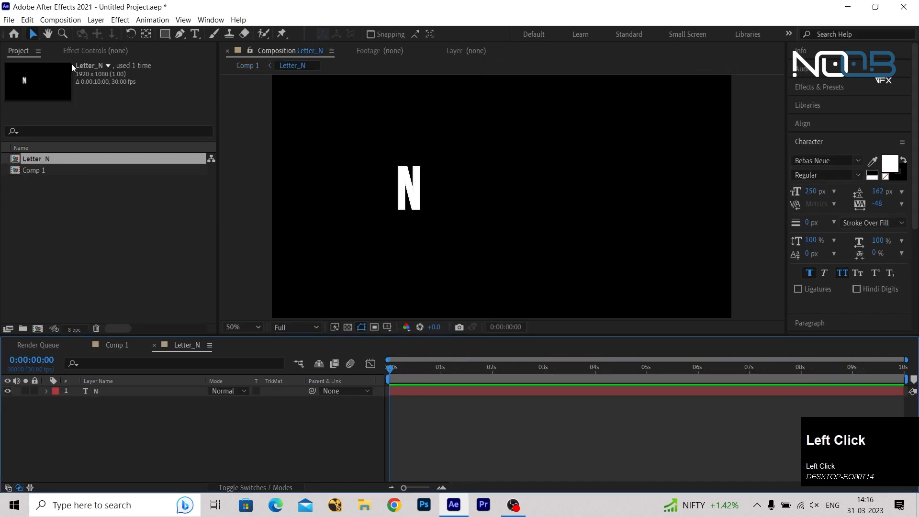
pyautogui.click(374, 326)
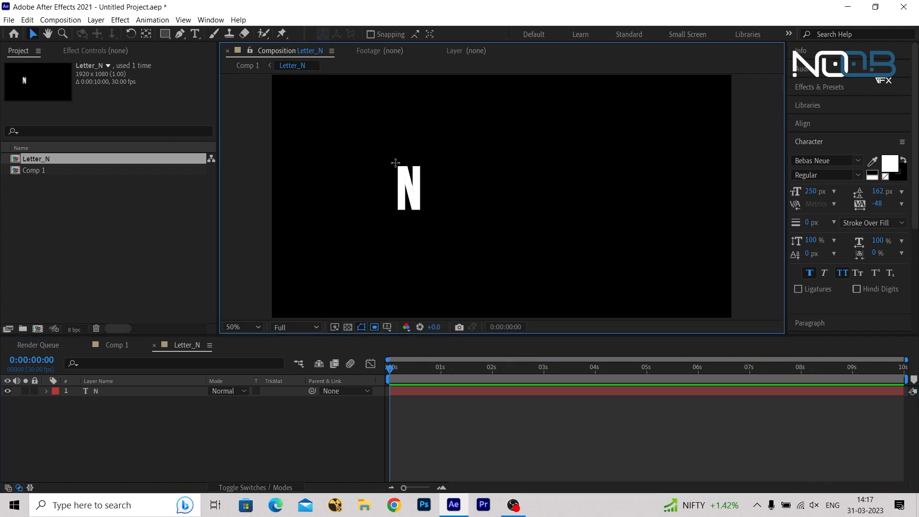
pyautogui.scroll(7, 403, 173)
pyautogui.scroll(-2, 402, 172)
pyautogui.press('space')
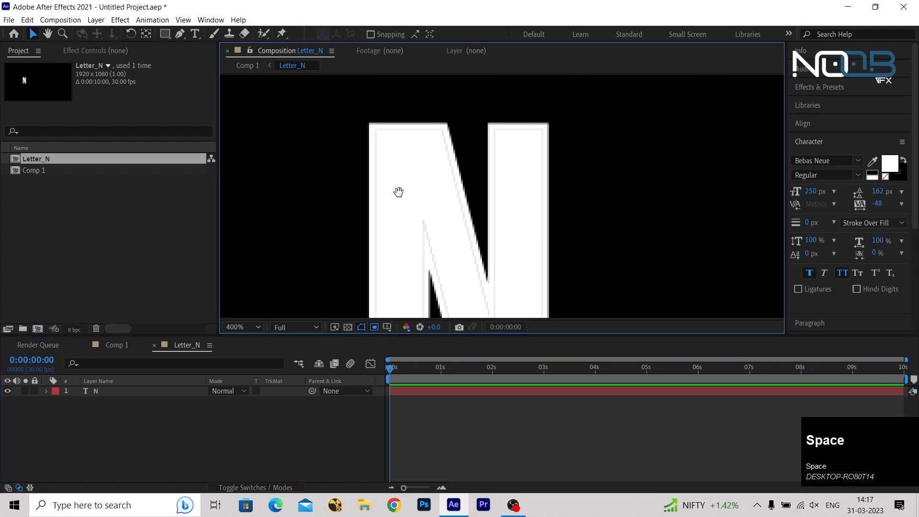
pyautogui.moveTo(398, 193); pyautogui.dragTo(447, 164)
pyautogui.scroll(-2, 448, 166)
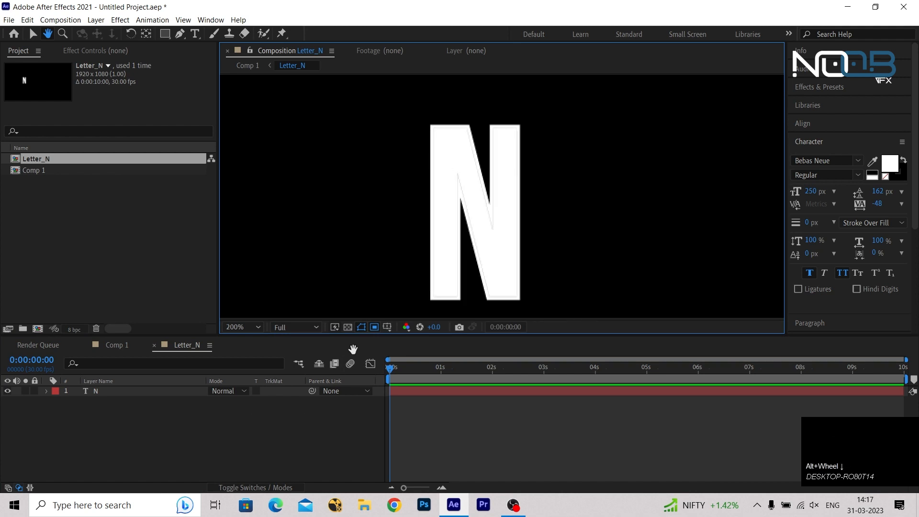
pyautogui.click(375, 326)
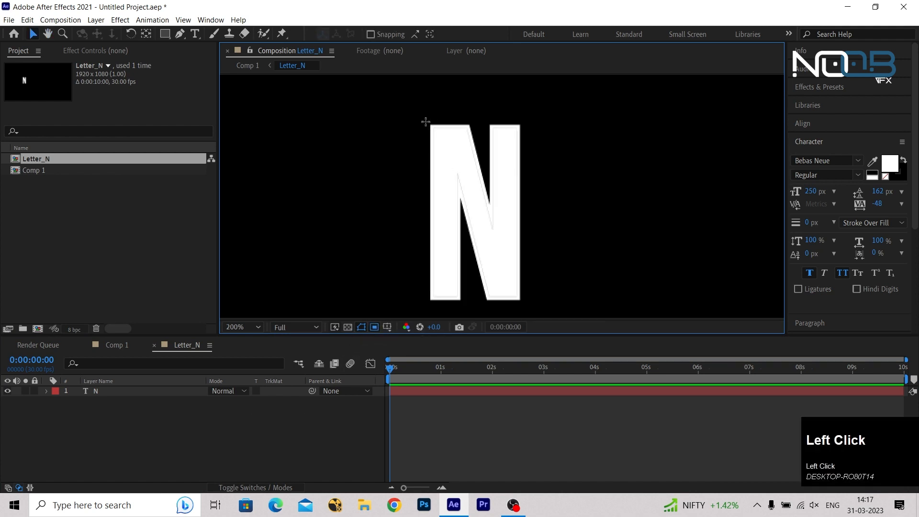
pyautogui.moveTo(426, 122); pyautogui.dragTo(526, 304)
pyautogui.click(61, 19)
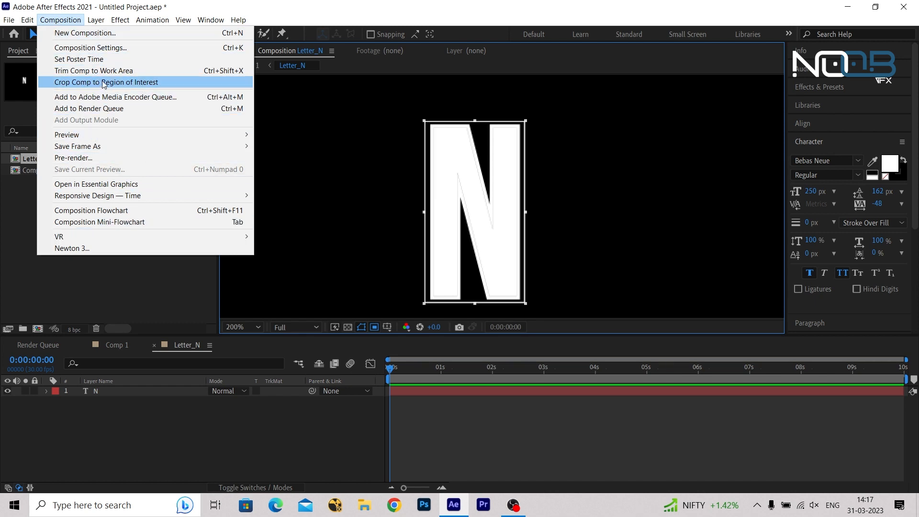
pyautogui.click(122, 84)
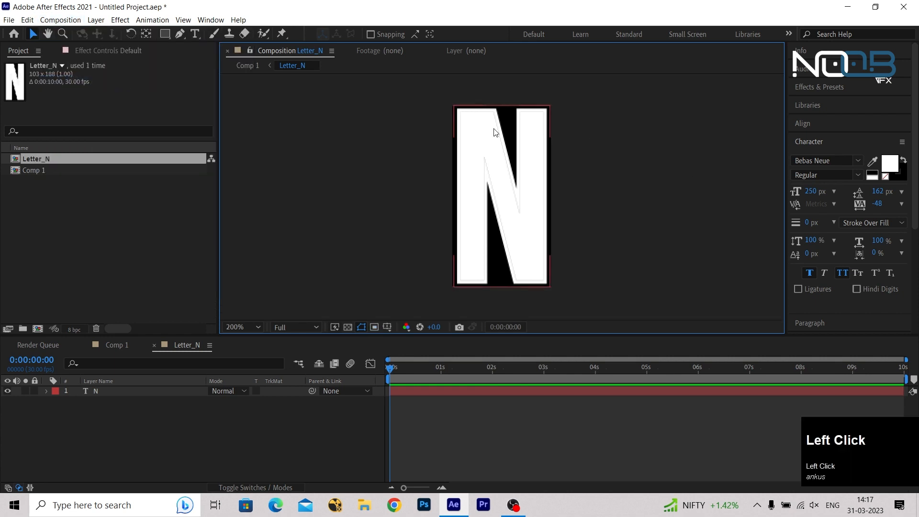
pyautogui.moveTo(507, 197)
pyautogui.mouseDown()
pyautogui.moveTo(478, 198)
pyautogui.moveTo(507, 199)
pyautogui.mouseUp()
pyautogui.hotkey('ctrl', 'z')
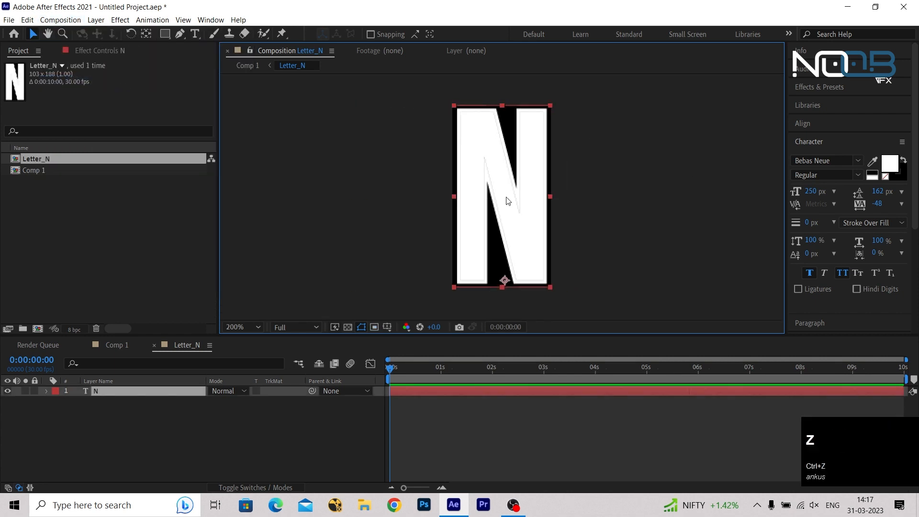
pyautogui.click(188, 436)
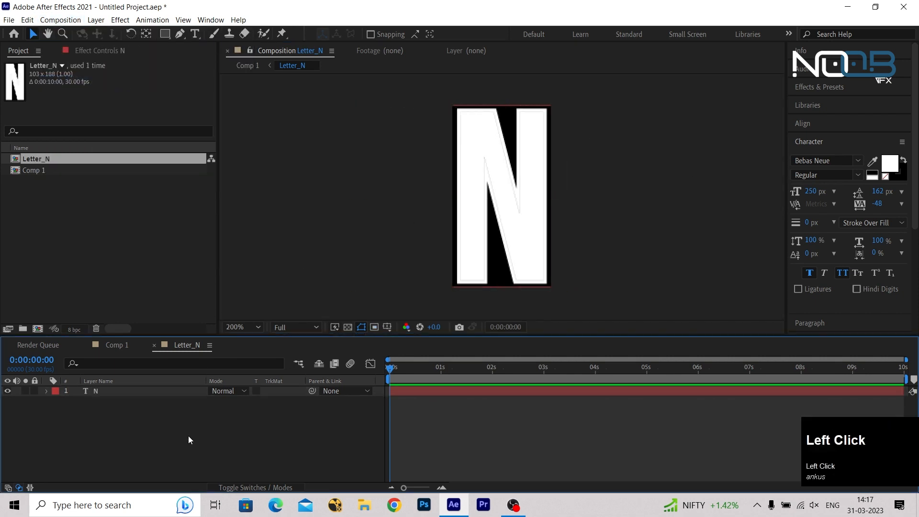
# Duplicate the Letter_N composition in the project and return to Comp 1
pyautogui.click(116, 349)
pyautogui.click(131, 401)
pyautogui.click(127, 390)
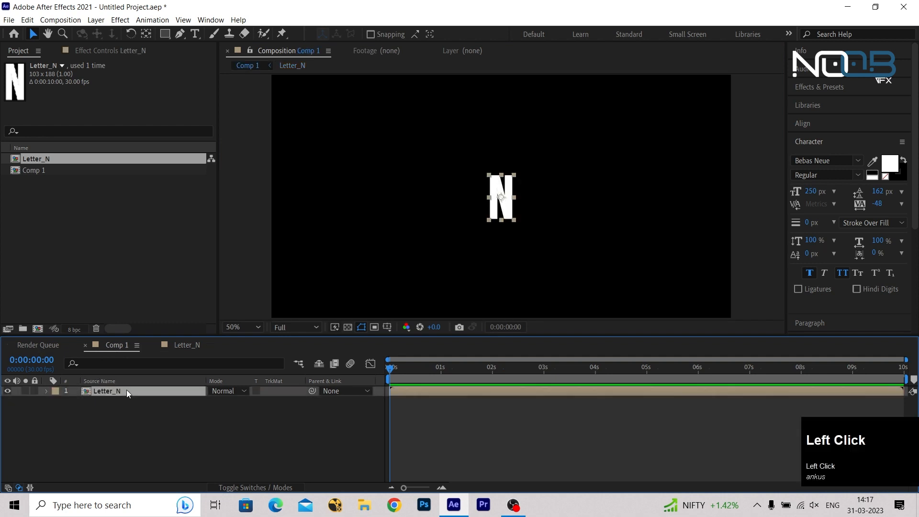
pyautogui.click(67, 158)
pyautogui.hotkey('ctrl', 'd')
pyautogui.doubleClick(68, 159)
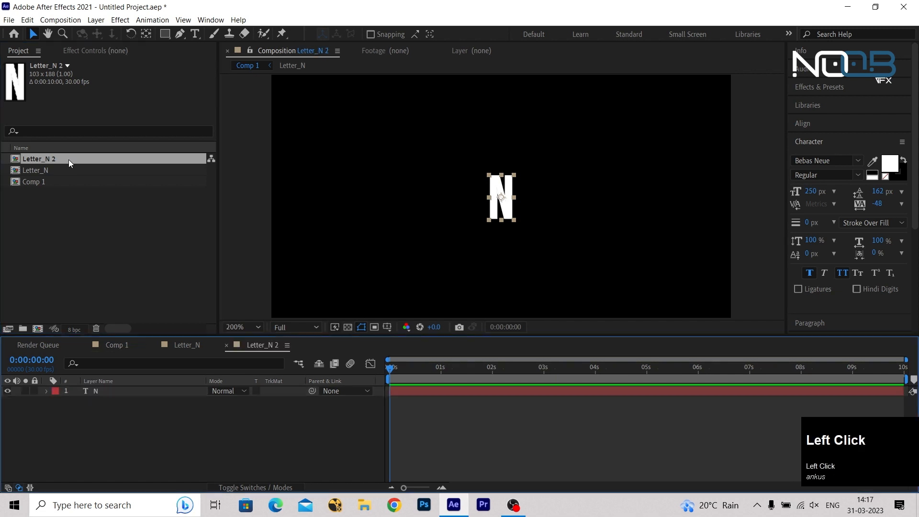
pyautogui.click(110, 345)
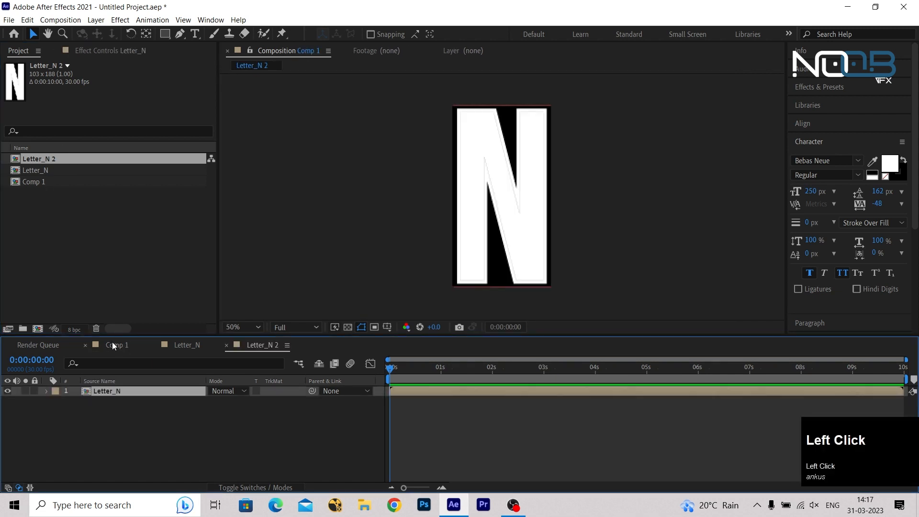
# Rename the duplicated letter composition to "Letter_O"
pyautogui.click(59, 159)
pyautogui.press('Return')
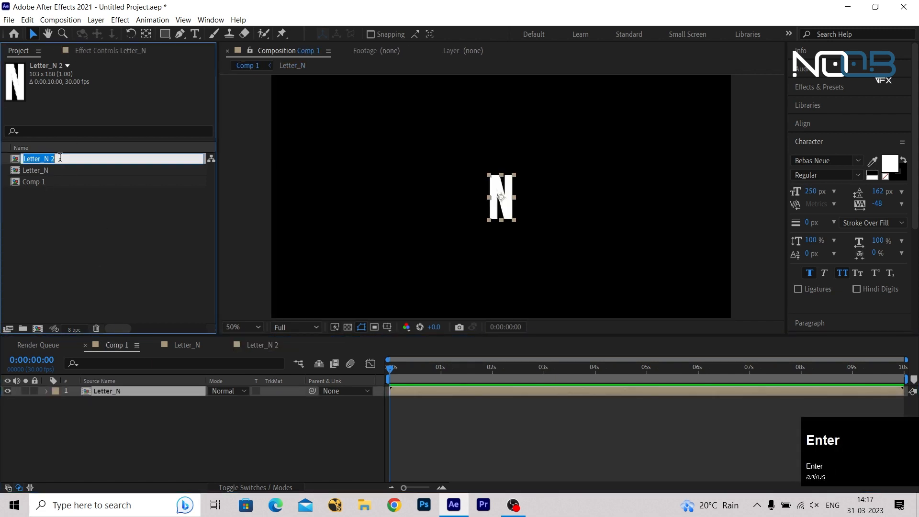
pyautogui.press('Right')
pyautogui.press('BackSpace')
pyautogui.write('O')
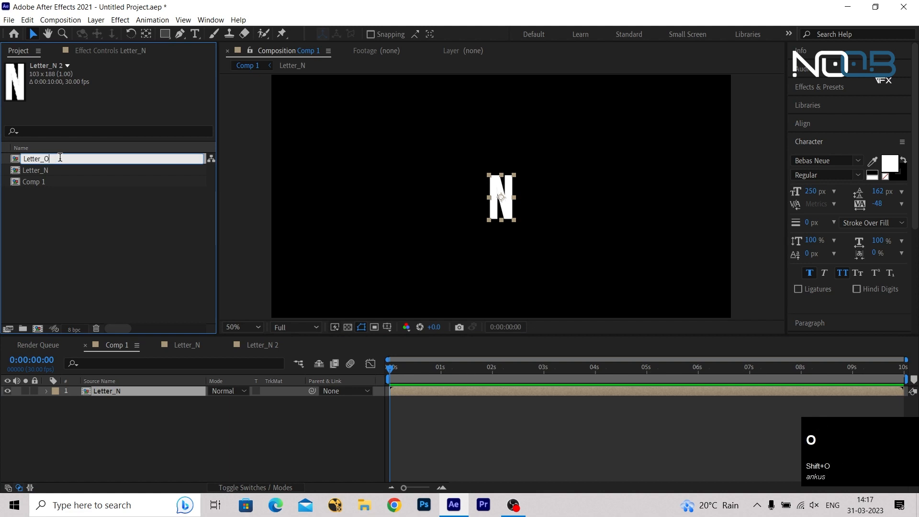
pyautogui.click(34, 202)
# Add Letter_O to Comp 1 above the Letter_N layer and shift it right until it stands beside the first letter with a small gap
pyautogui.click(41, 161)
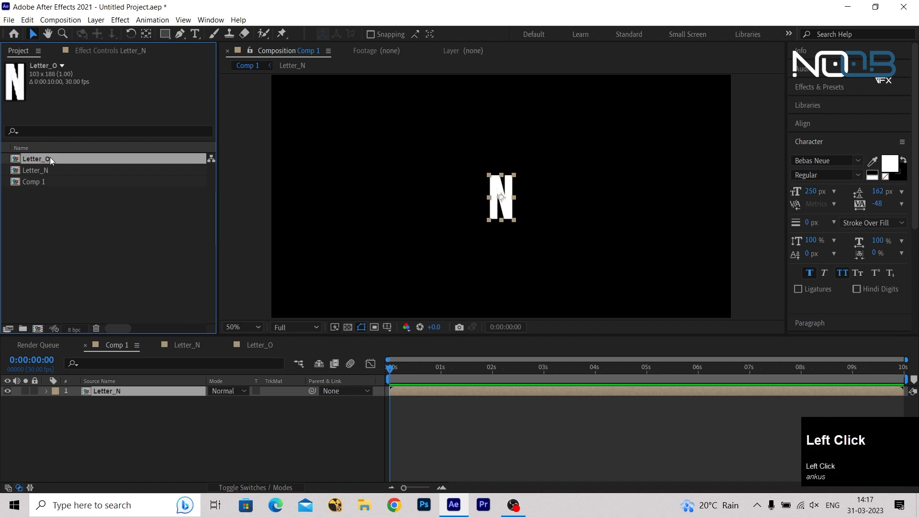
pyautogui.moveTo(36, 158); pyautogui.dragTo(111, 390)
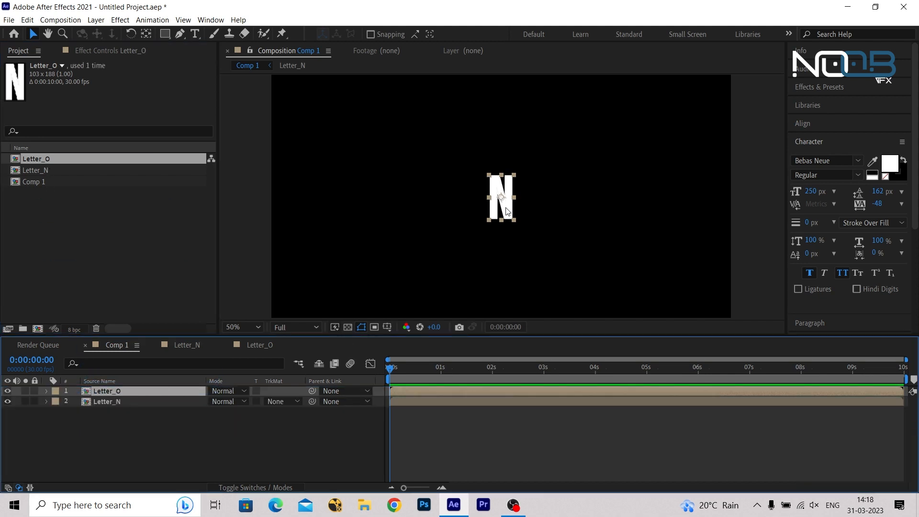
pyautogui.hotkey('shift', 'Right')
pyautogui.hotkey('shift', 'Right')
pyautogui.hotkey('shift', 'Right')
pyautogui.hotkey('shift', 'Right')
pyautogui.hotkey('shift', 'Right')
pyautogui.hotkey('shift', 'Right')
pyautogui.hotkey('shift', 'Right')
pyautogui.hotkey('shift', 'Right')
pyautogui.hotkey('shift', 'Right')
pyautogui.hotkey('shift', 'Right')
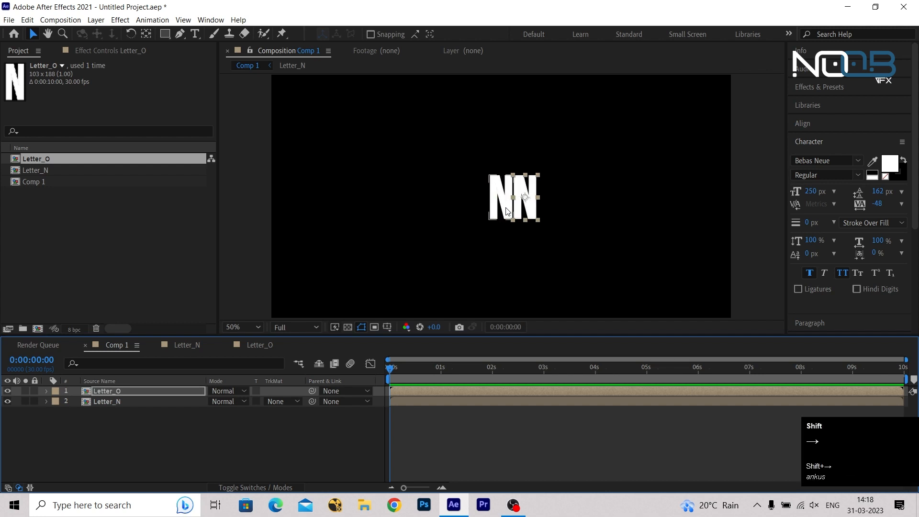
pyautogui.hotkey('shift', 'Right')
pyautogui.hotkey('shift', 'Right')
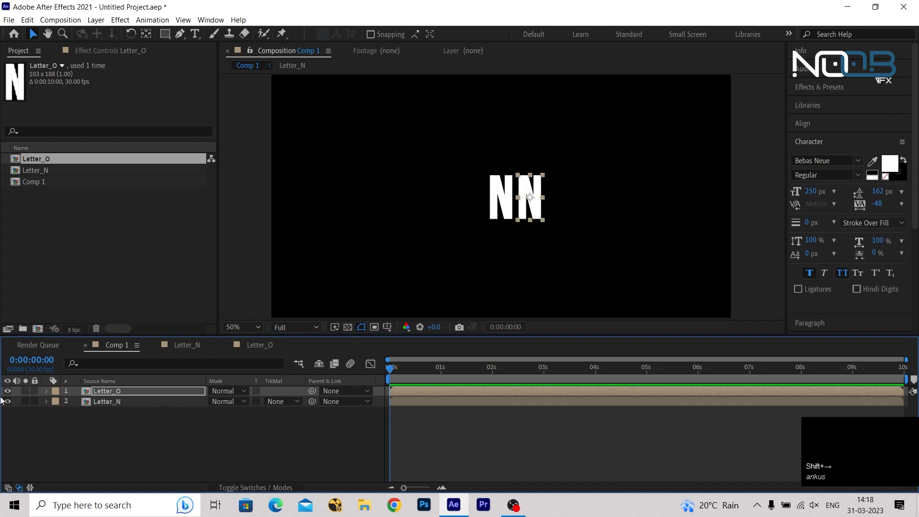
# Open the Letter_O composition and replace its text layer's letter with "o"
pyautogui.doubleClick(104, 390)
pyautogui.click(105, 392)
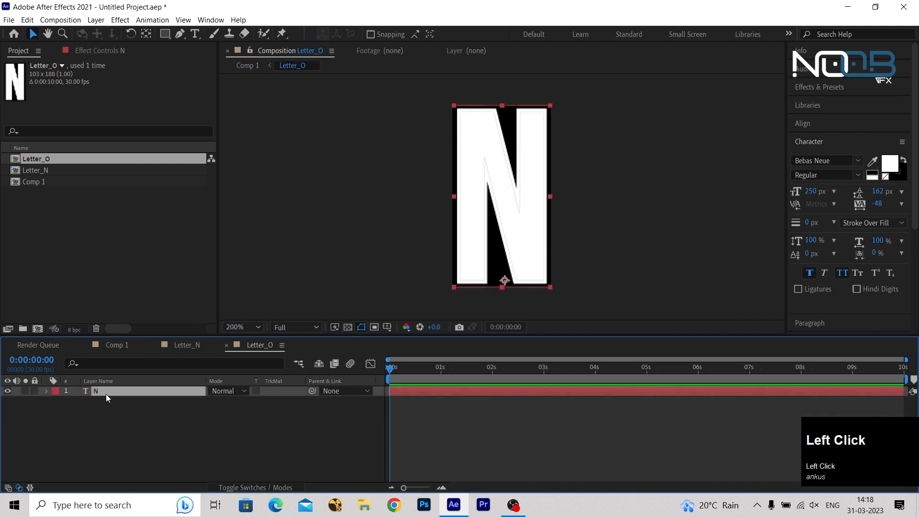
pyautogui.doubleClick(104, 391)
pyautogui.write('o')
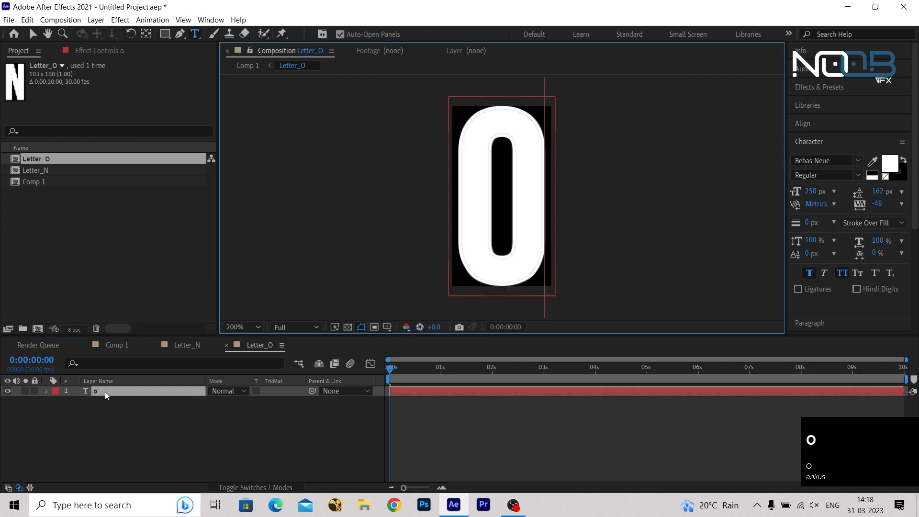
# Duplicate the Letter_O composition in the project and add the copy to Comp 1 above the existing Letter_O layer
pyautogui.click(90, 444)
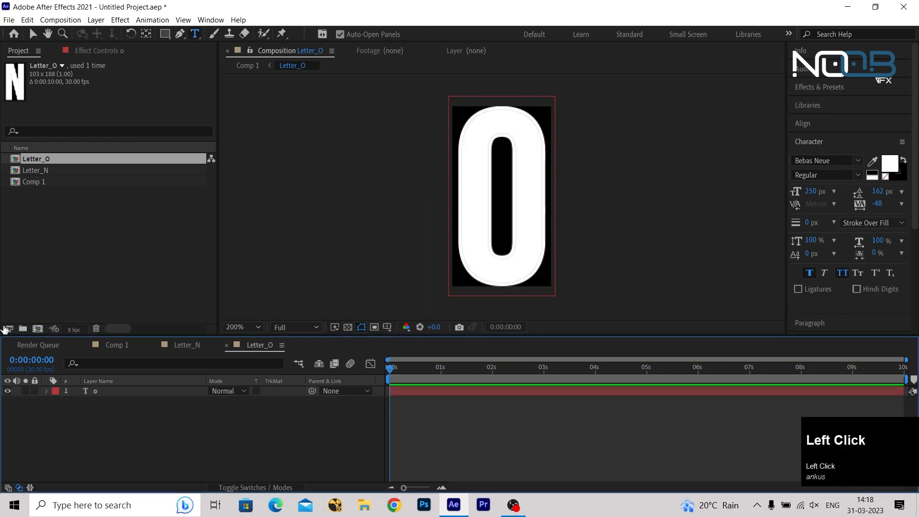
pyautogui.click(114, 344)
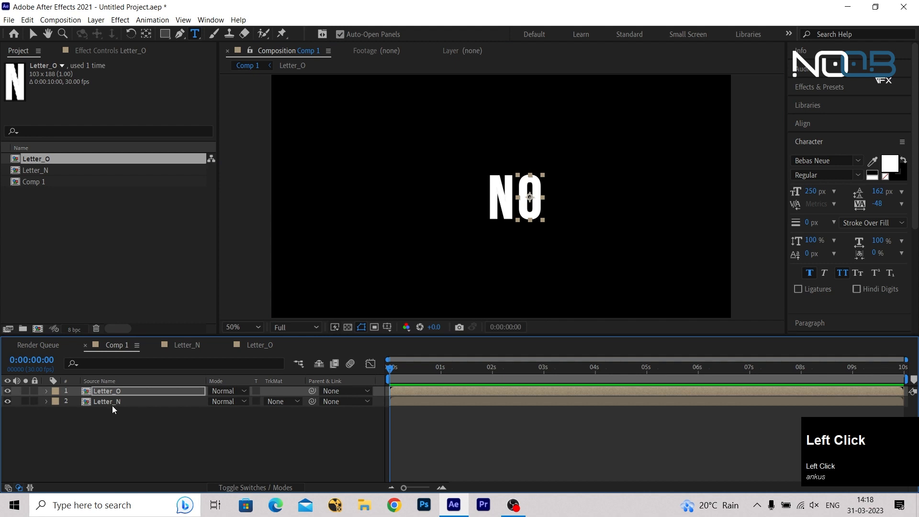
pyautogui.hotkey('ctrl', 'd')
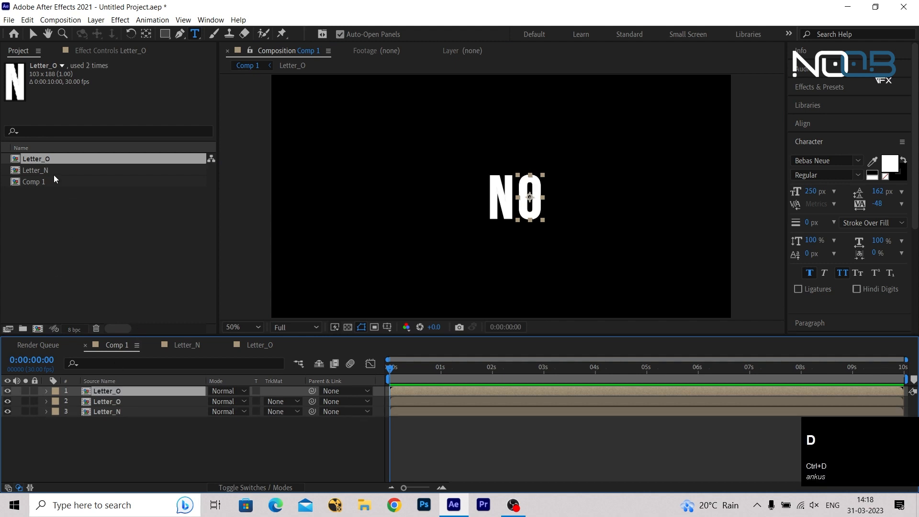
pyautogui.hotkey('ctrl', 'z')
pyautogui.click(71, 159)
pyautogui.click(54, 159)
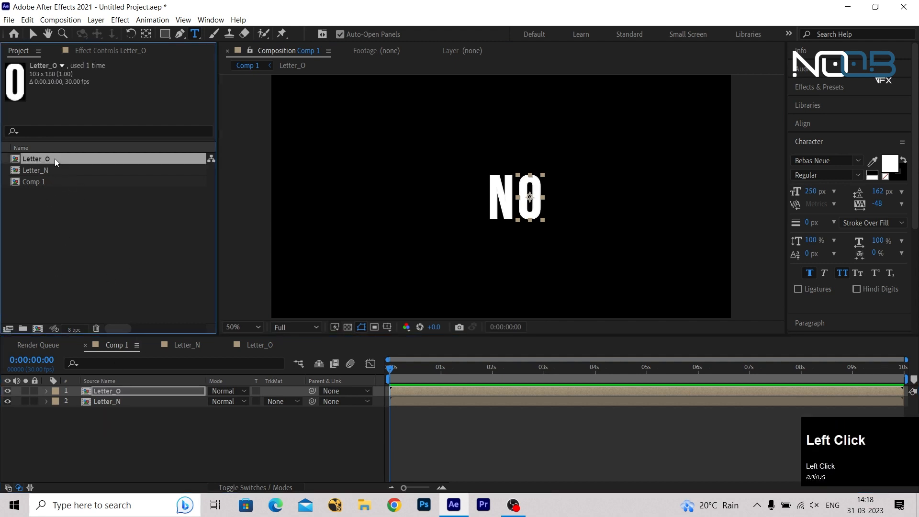
pyautogui.hotkey('ctrl', 'd')
pyautogui.moveTo(69, 160); pyautogui.dragTo(122, 390)
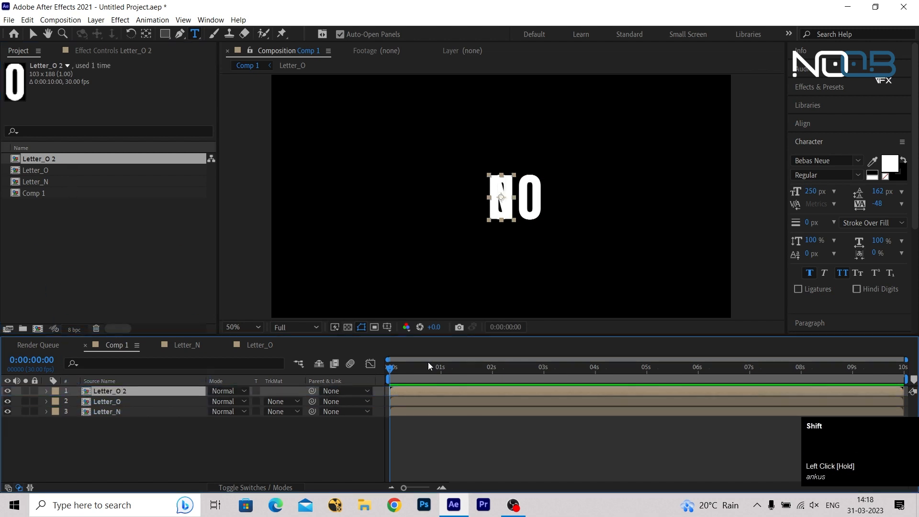
# Shift the Letter_O 2 layer right until it stands beside the first O with a small gap
pyautogui.hotkey('shift', 'Right')
pyautogui.hotkey('shift', 'Right')
pyautogui.hotkey('shift', 'Right')
pyautogui.hotkey('shift', 'Right')
pyautogui.hotkey('shift', 'Right')
pyautogui.hotkey('shift', 'Right')
pyautogui.hotkey('shift', 'Right')
pyautogui.hotkey('shift', 'Right')
pyautogui.hotkey('shift', 'Right')
pyautogui.hotkey('shift', 'Right')
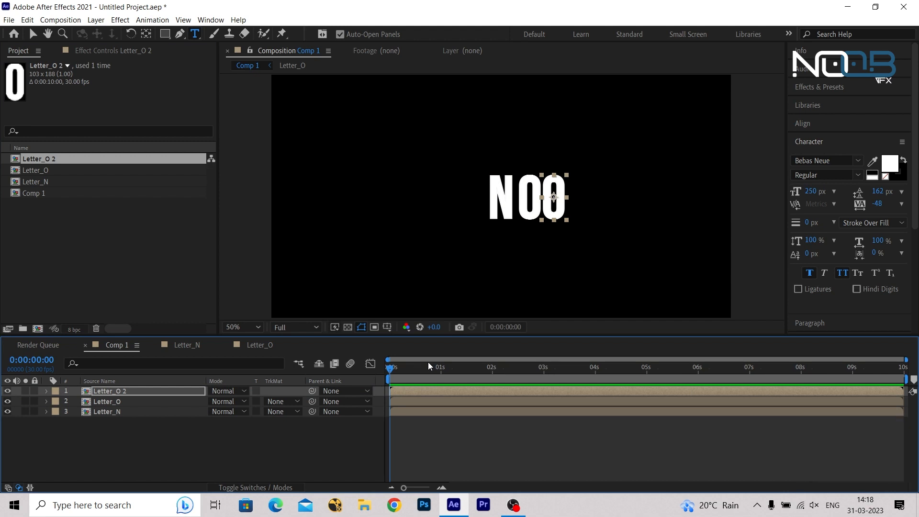
pyautogui.hotkey('shift', 'Right')
pyautogui.hotkey('shift', 'Right')
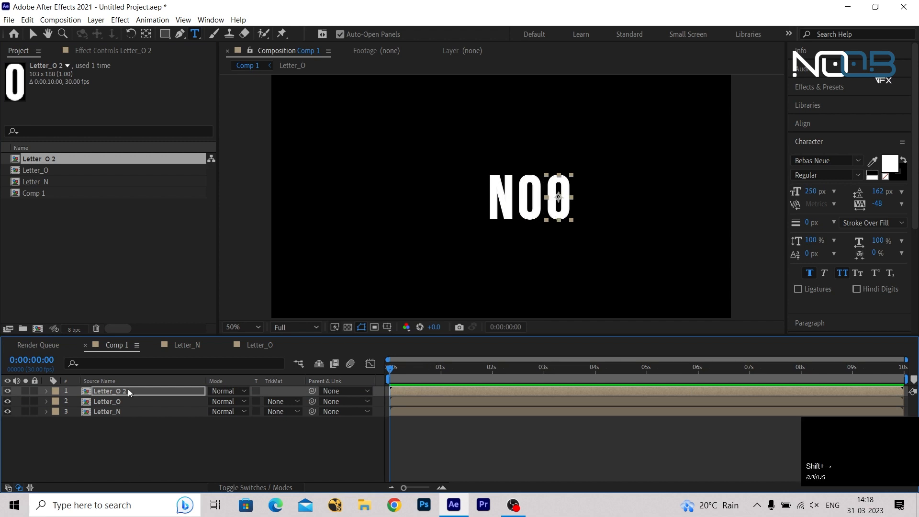
# Duplicate the Letter_O 2 composition in the project and rename the copy "Letter_B"
pyautogui.click(56, 163)
pyautogui.hotkey('ctrl', 'd')
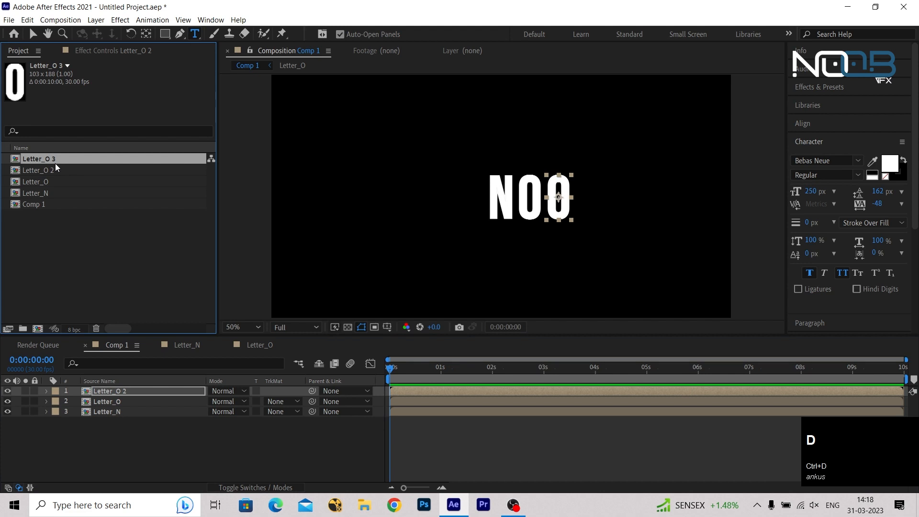
pyautogui.press('Return')
pyautogui.press('Right')
pyautogui.press('BackSpace')
pyautogui.press('BackSpace')
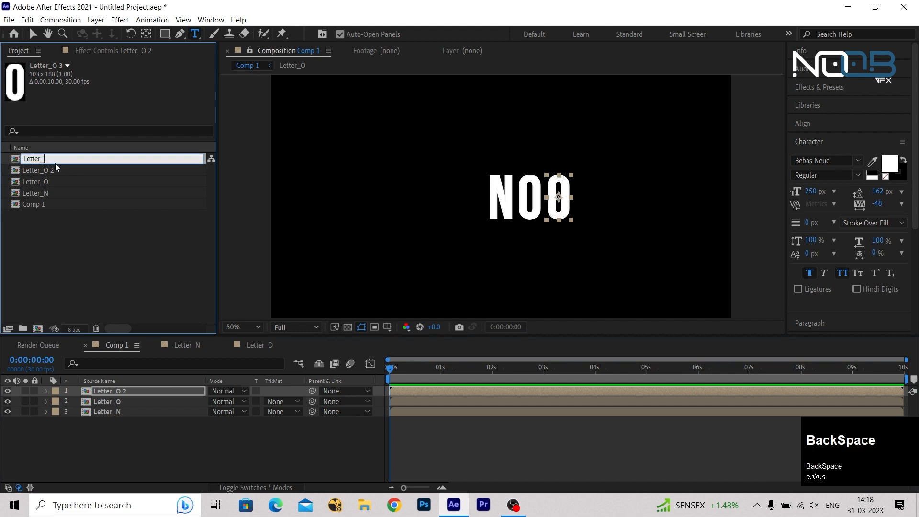
pyautogui.write('B')
pyautogui.click(143, 307)
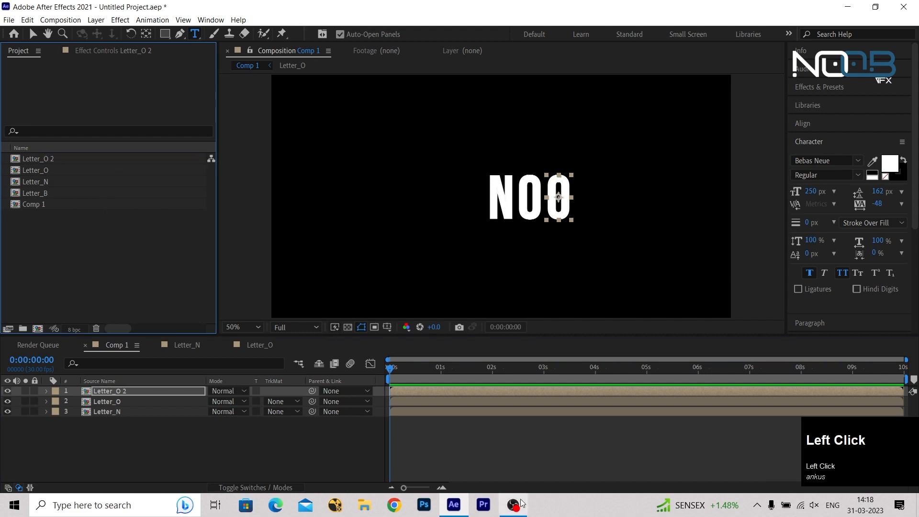
pyautogui.click(513, 506)
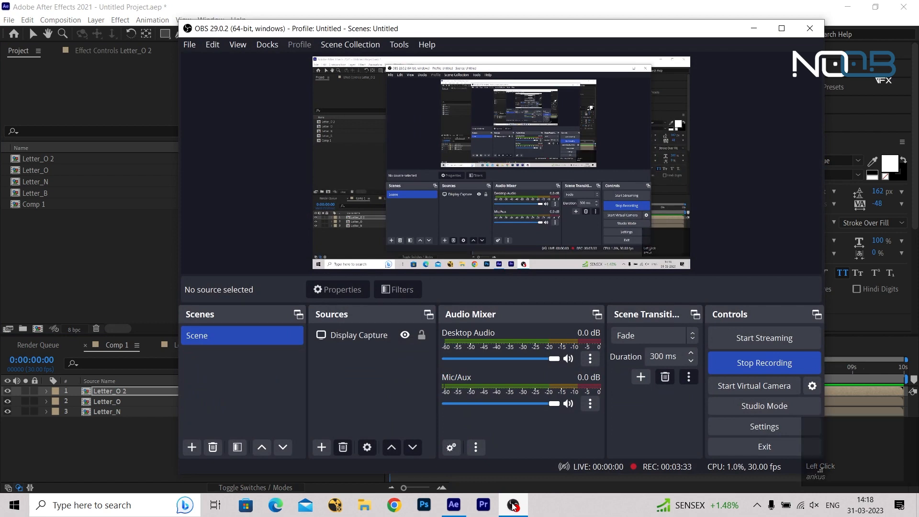
pyautogui.click(451, 503)
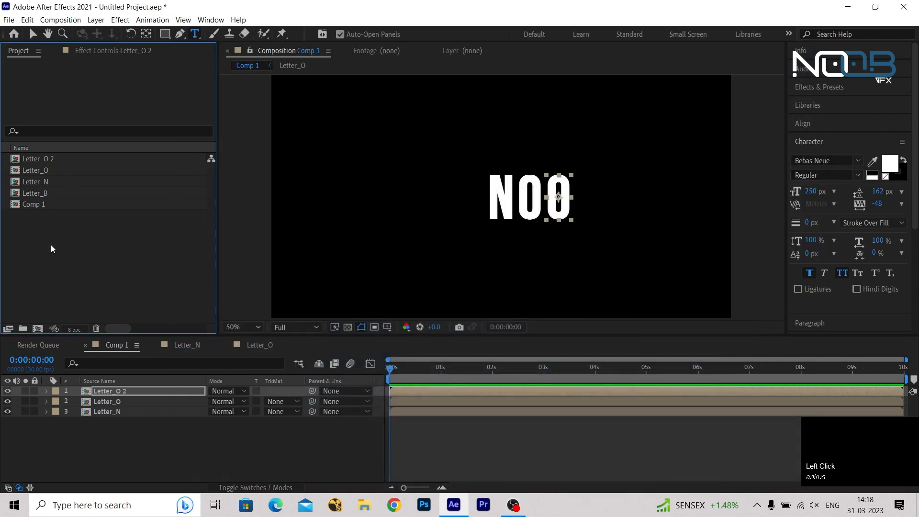
# Add Letter_B to Comp 1 as the top layer and shift it right until it stands beside the second O with a small gap
pyautogui.moveTo(41, 194); pyautogui.dragTo(112, 387)
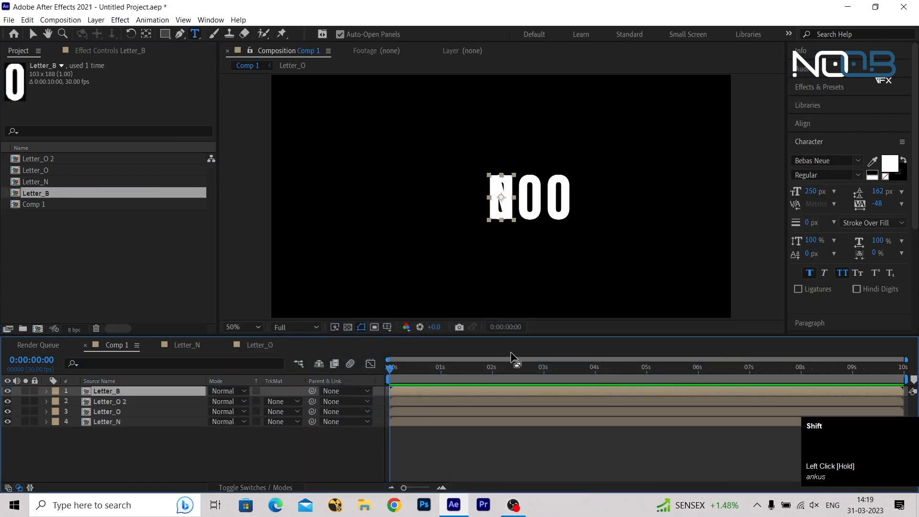
pyautogui.hotkey('shift', 'Right')
pyautogui.hotkey('shift', 'Right')
pyautogui.hotkey('shift', 'Right')
pyautogui.hotkey('shift', 'Right')
pyautogui.hotkey('shift', 'Right')
pyautogui.hotkey('shift', 'Right')
pyautogui.hotkey('shift', 'Right')
pyautogui.hotkey('shift', 'Right')
pyautogui.hotkey('shift', 'Right')
pyautogui.hotkey('shift', 'Right')
pyautogui.hotkey('shift', 'Right')
pyautogui.hotkey('shift', 'Right')
pyautogui.hotkey('shift', 'Right')
pyautogui.hotkey('shift', 'Right')
pyautogui.hotkey('shift', 'Right')
pyautogui.hotkey('shift', 'Right')
pyautogui.hotkey('shift', 'Right')
pyautogui.hotkey('shift', 'Right')
pyautogui.hotkey('shift', 'Right')
pyautogui.hotkey('shift', 'Right')
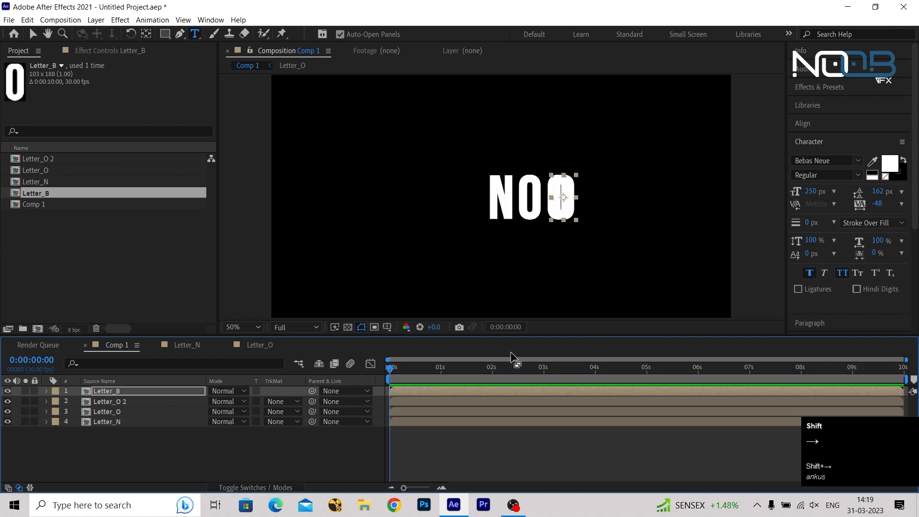
pyautogui.hotkey('shift', 'Right')
pyautogui.hotkey('shift', 'Right')
pyautogui.hotkey('shift', 'Right')
pyautogui.hotkey('shift', 'Right')
pyautogui.hotkey('shift', 'Right')
pyautogui.hotkey('shift', 'Right')
pyautogui.hotkey('shift', 'Right')
pyautogui.hotkey('shift', 'Right')
pyautogui.hotkey('shift', 'Right')
pyautogui.hotkey('shift', 'Right')
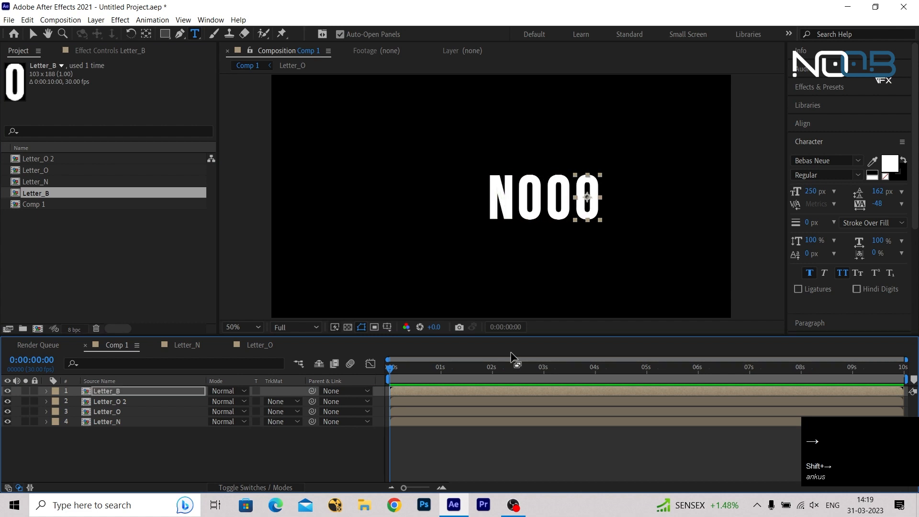
# Open the Letter_B composition, replace its text layer's letter with "B" and return to Comp 1
pyautogui.doubleClick(138, 393)
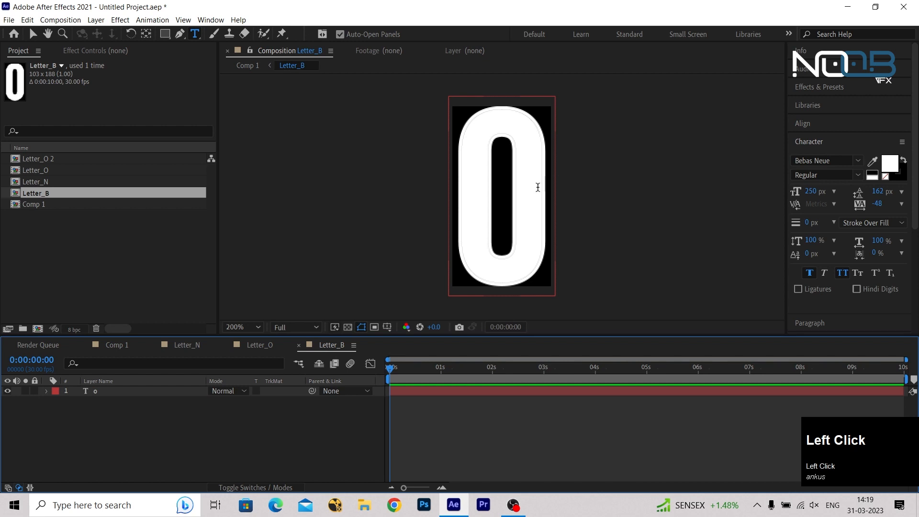
pyautogui.press('BackSpace')
pyautogui.write('B')
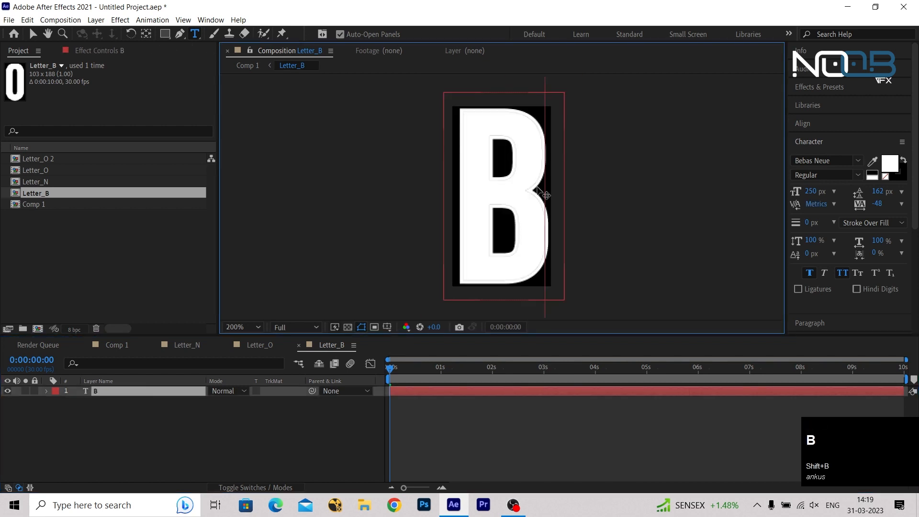
pyautogui.click(219, 464)
pyautogui.click(35, 34)
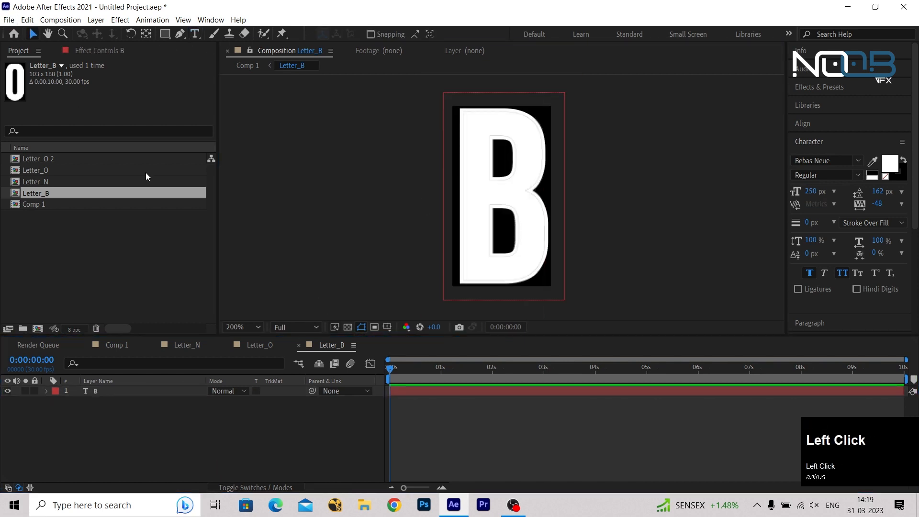
pyautogui.click(111, 348)
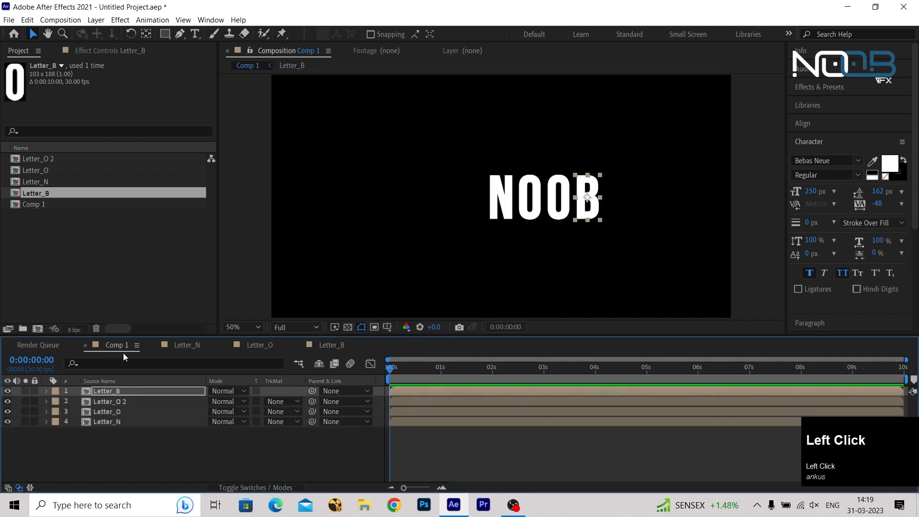
# Rename the Comp 1 composition to "Final"
pyautogui.click(64, 198)
pyautogui.press('Return')
pyautogui.write('F')
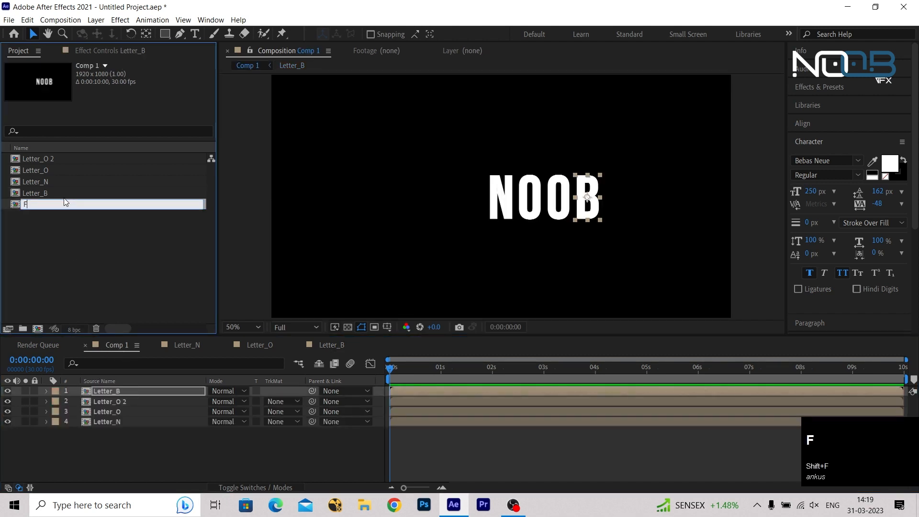
pyautogui.write('inal')
pyautogui.press('Return')
# Centre the four letter layers together within the Final composition, keeping their spacing, and deselect them
pyautogui.scroll(-4, 543, 198)
pyautogui.scroll(2, 543, 199)
pyautogui.moveTo(136, 437); pyautogui.dragTo(129, 401)
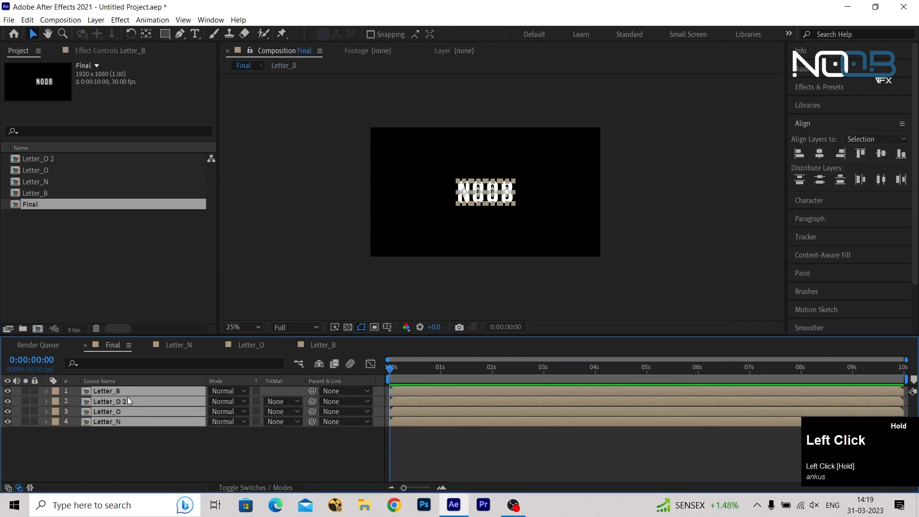
pyautogui.scroll(4, 565, 213)
pyautogui.click(250, 468)
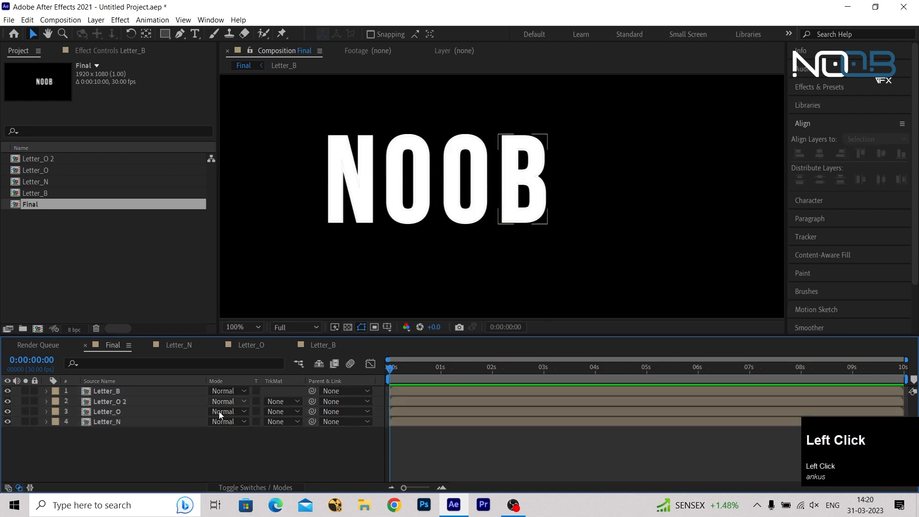
# Choose the Rectangle tool and set its solid fill opacity to 45%
pyautogui.click(402, 177)
pyautogui.click(165, 34)
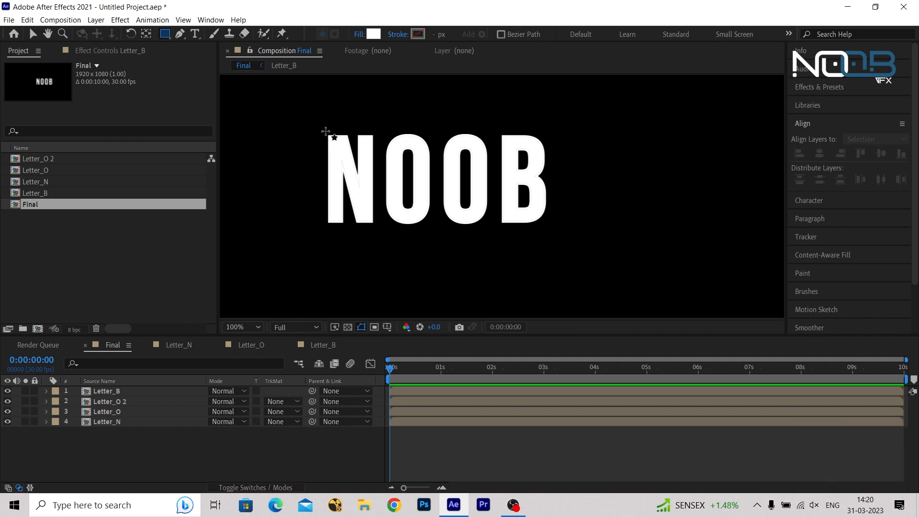
pyautogui.click(165, 33)
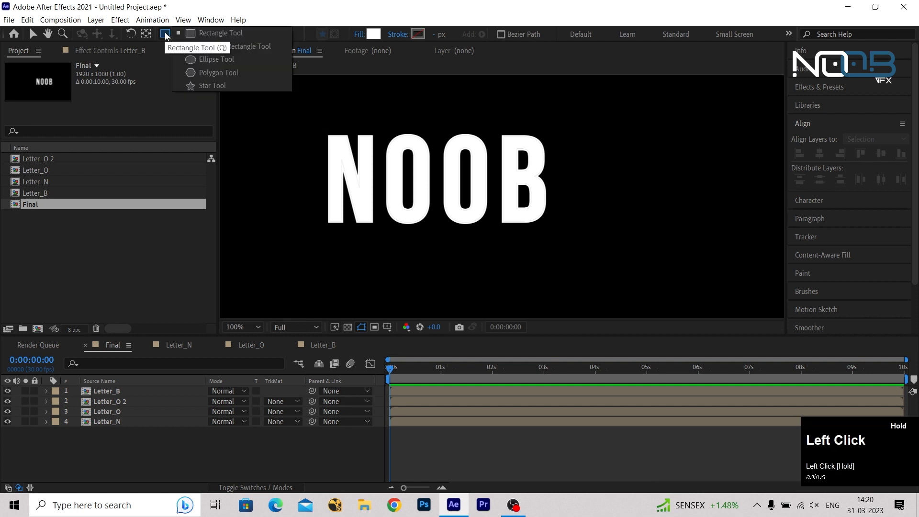
pyautogui.click(309, 43)
pyautogui.click(359, 34)
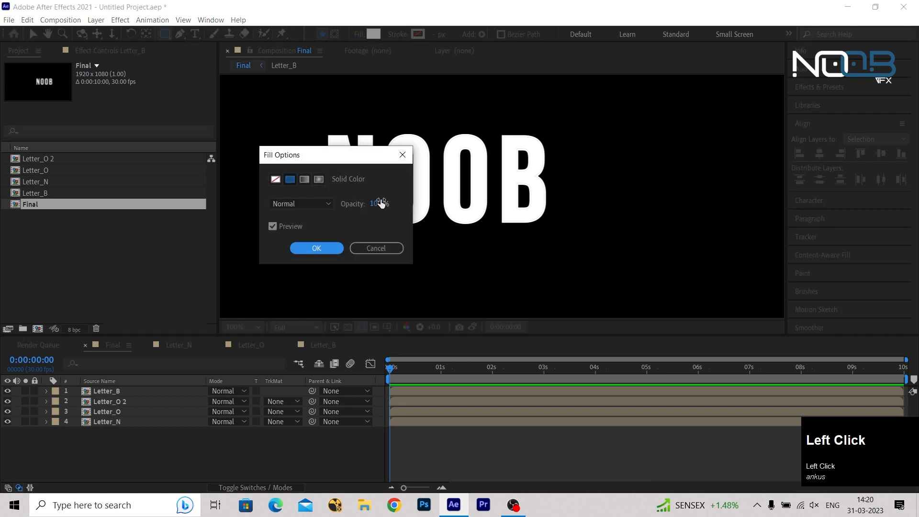
pyautogui.moveTo(381, 202); pyautogui.dragTo(352, 201)
pyautogui.click(317, 248)
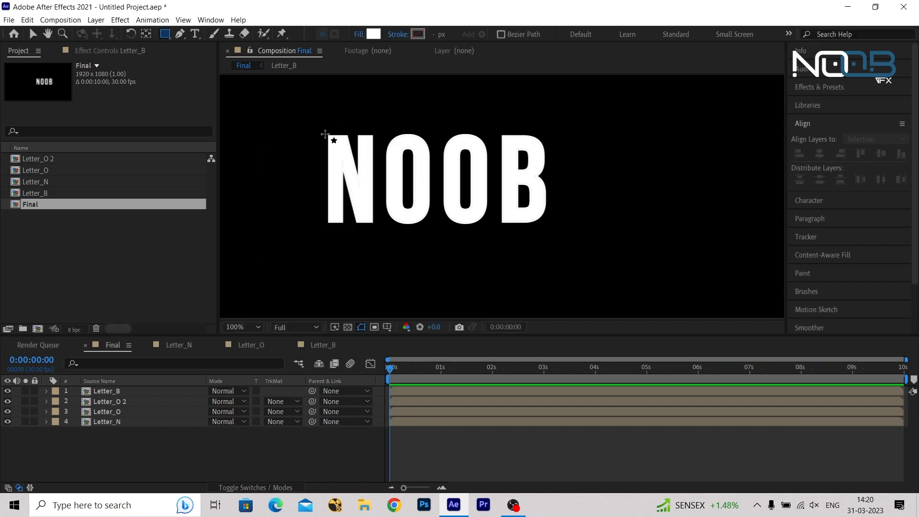
# Draw a rectangle shape over the whole word and nudge it slightly up and left so it encloses all the letters
pyautogui.moveTo(326, 134)
pyautogui.mouseDown()
pyautogui.moveTo(377, 198)
pyautogui.moveTo(503, 232)
pyautogui.moveTo(547, 225)
pyautogui.mouseUp()
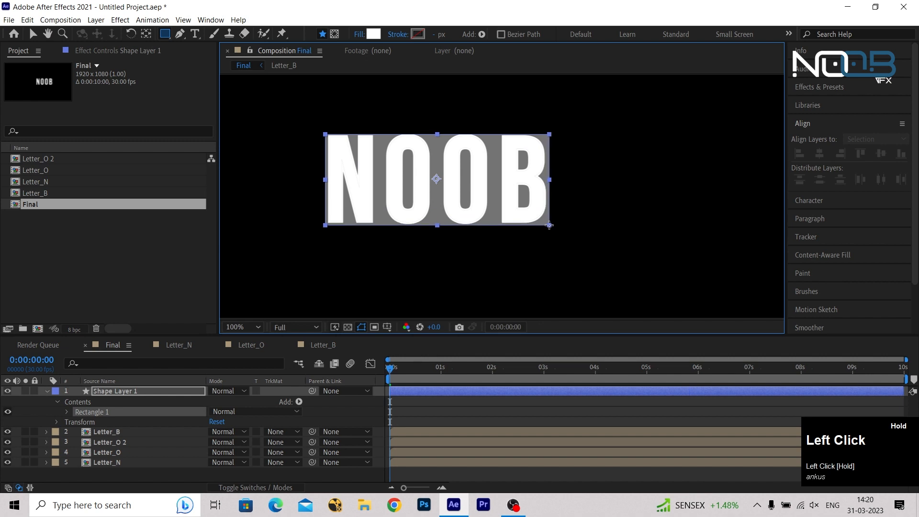
pyautogui.moveTo(550, 225); pyautogui.dragTo(549, 228)
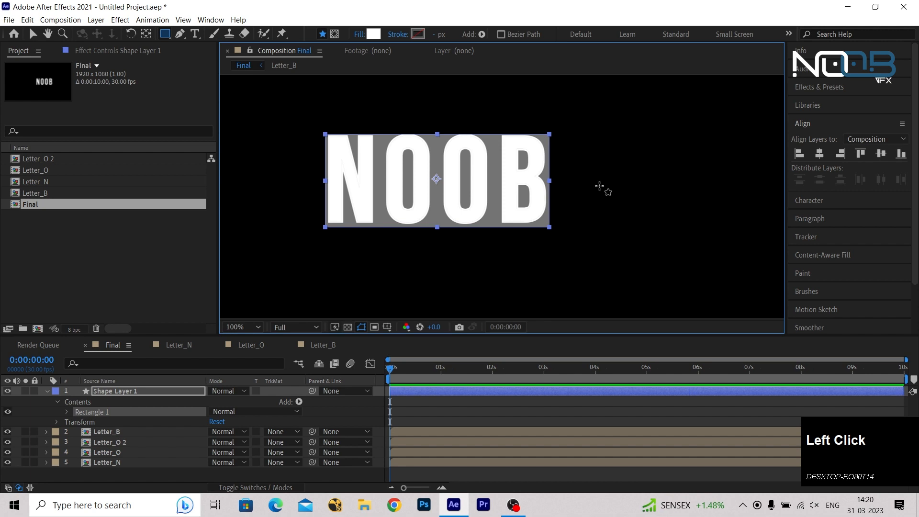
pyautogui.press('Up')
pyautogui.press('Up')
pyautogui.press('Up')
pyautogui.press('Up')
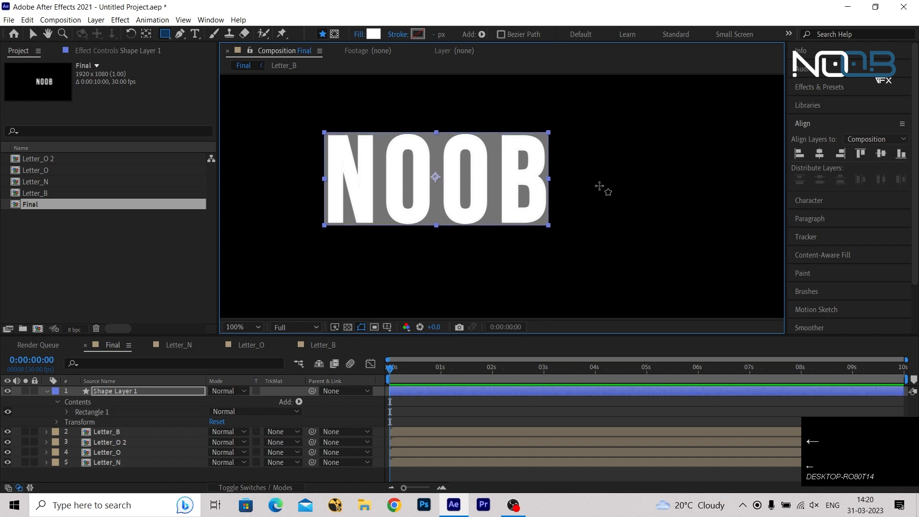
pyautogui.click(47, 391)
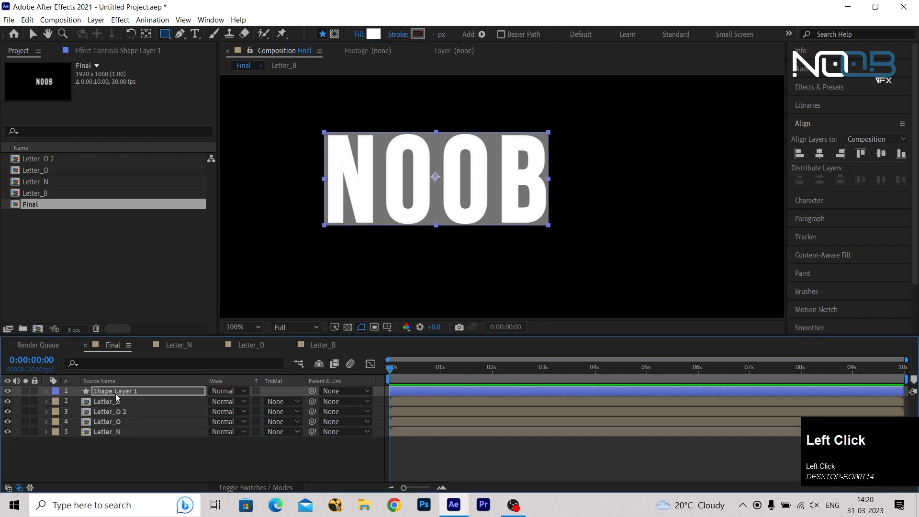
# Make the rectangle's white fill fully opaque in its fill options
pyautogui.click(373, 34)
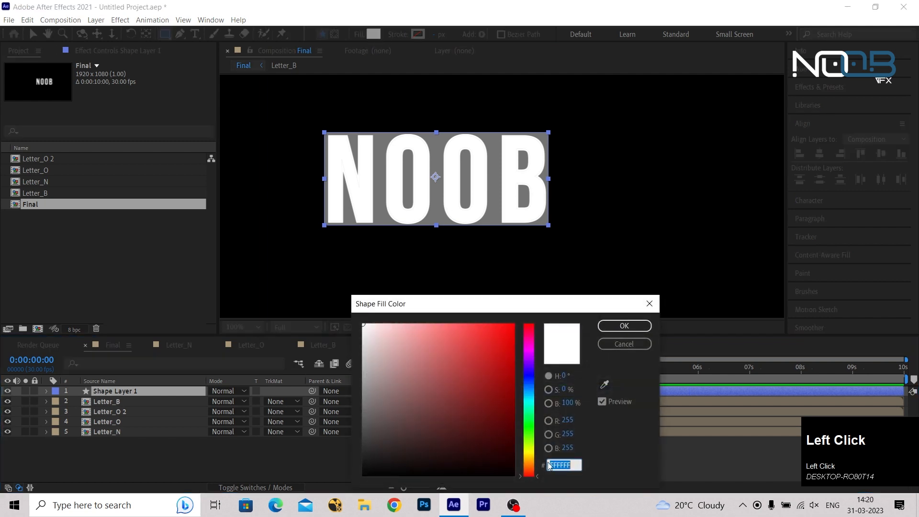
pyautogui.click(631, 341)
pyautogui.click(360, 35)
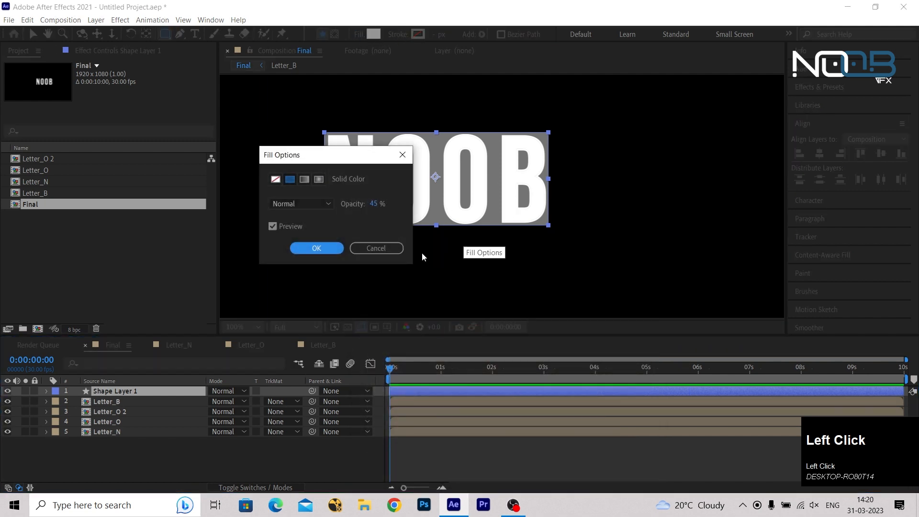
pyautogui.moveTo(372, 203); pyautogui.dragTo(383, 203)
pyautogui.click(331, 247)
pyautogui.click(142, 419)
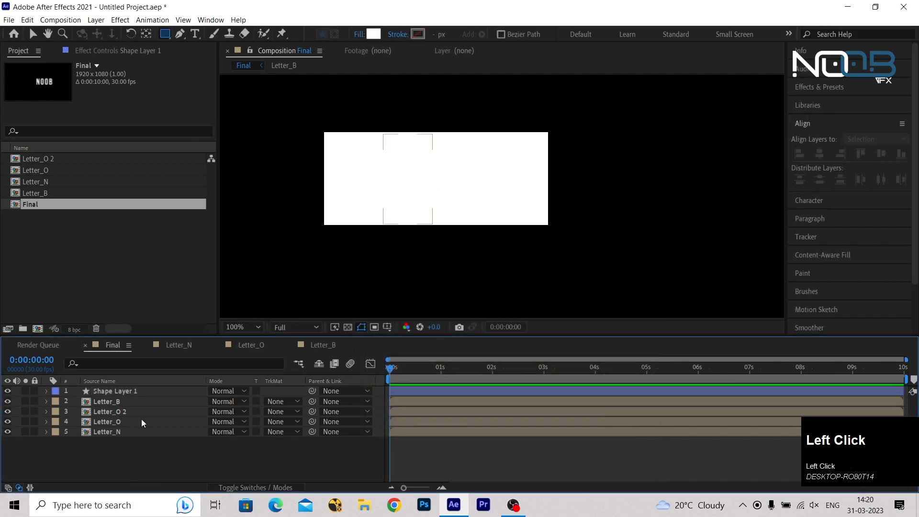
# Move Shape Layer 1 directly above the Letter_N layer and hide it
pyautogui.moveTo(139, 391); pyautogui.dragTo(139, 429)
pyautogui.click(126, 432)
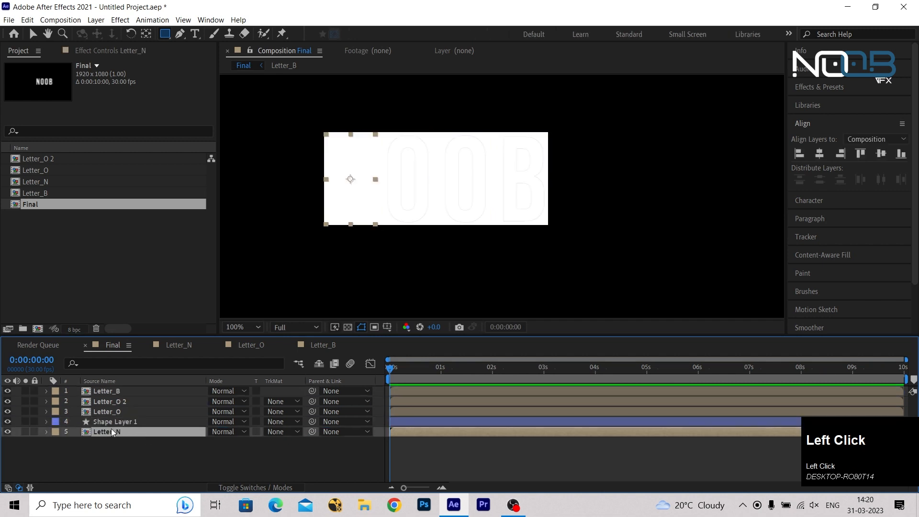
pyautogui.click(7, 422)
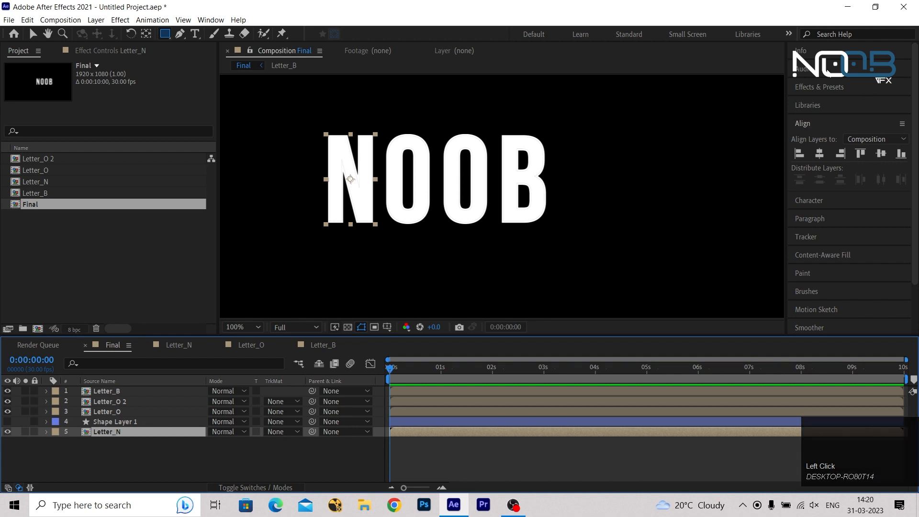
# Search the effects for "cc re" and apply CC RepeTile to the Letter_N layer
pyautogui.click(830, 89)
pyautogui.click(836, 101)
pyautogui.write('cc re')
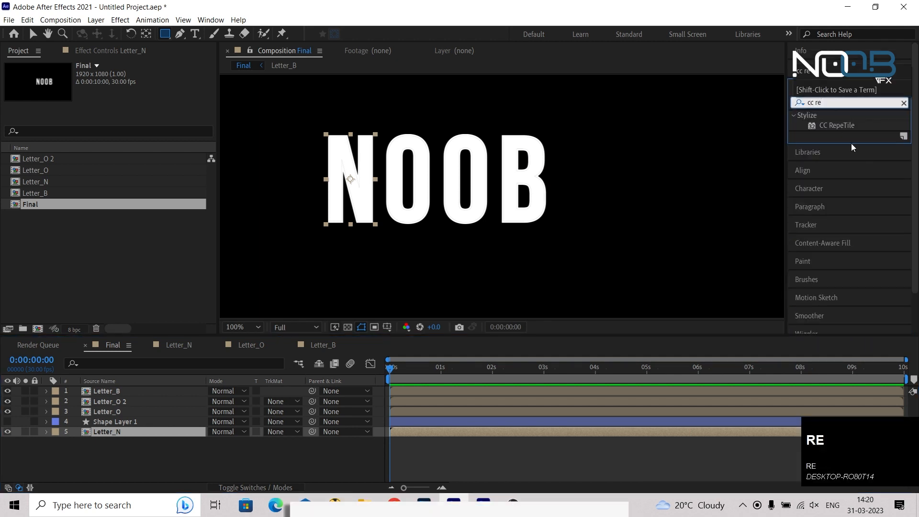
pyautogui.moveTo(836, 125); pyautogui.dragTo(130, 432)
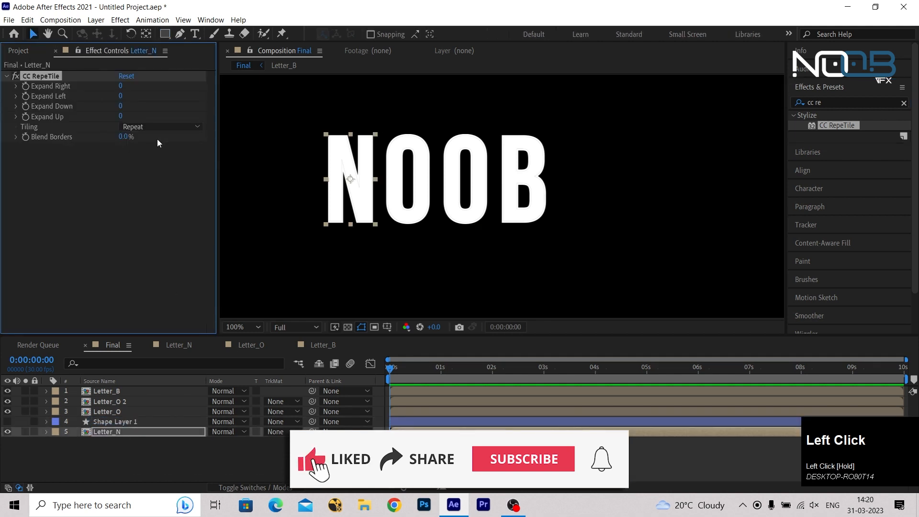
# Set Letter_N's CC RepeTile Expand Up and Expand Down values to 800
pyautogui.click(121, 117)
pyautogui.press('Delete')
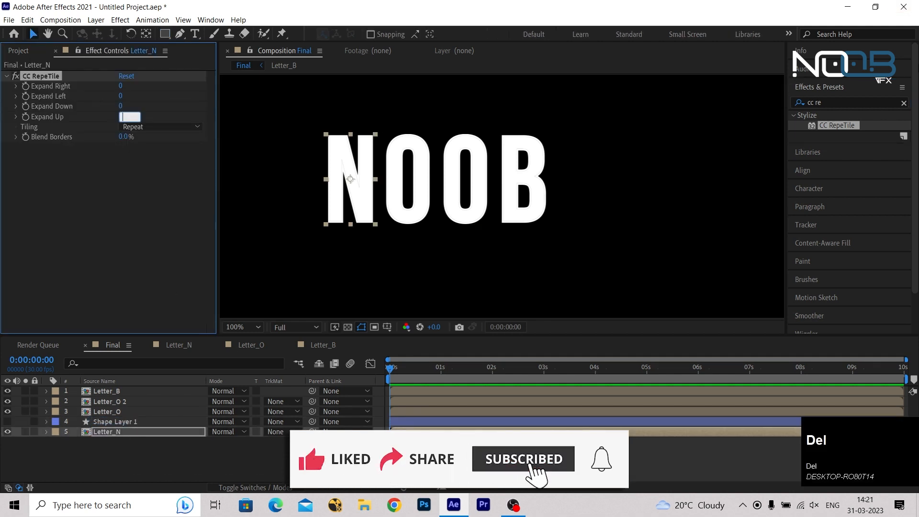
pyautogui.press('Num_Lock')
pyautogui.write('800')
pyautogui.press('Return')
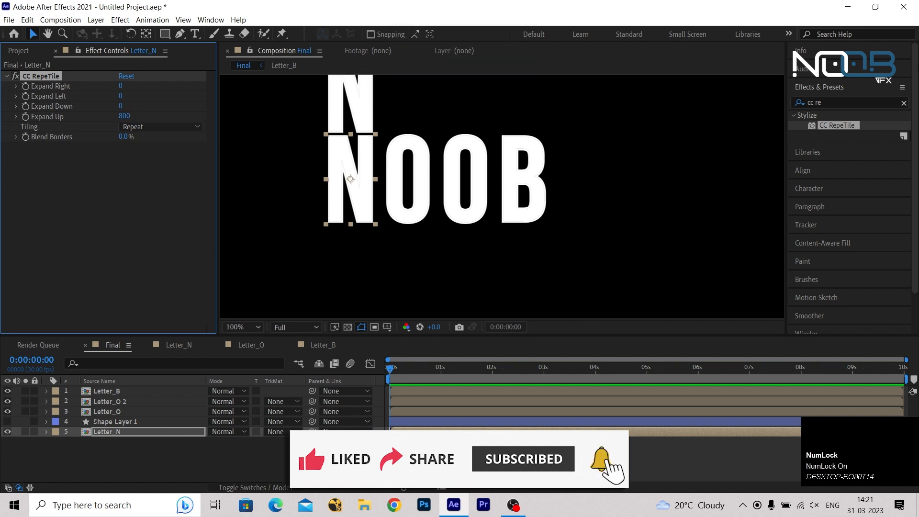
pyautogui.scroll(-1, 433, 225)
pyautogui.press('space')
pyautogui.moveTo(483, 124); pyautogui.dragTo(500, 199)
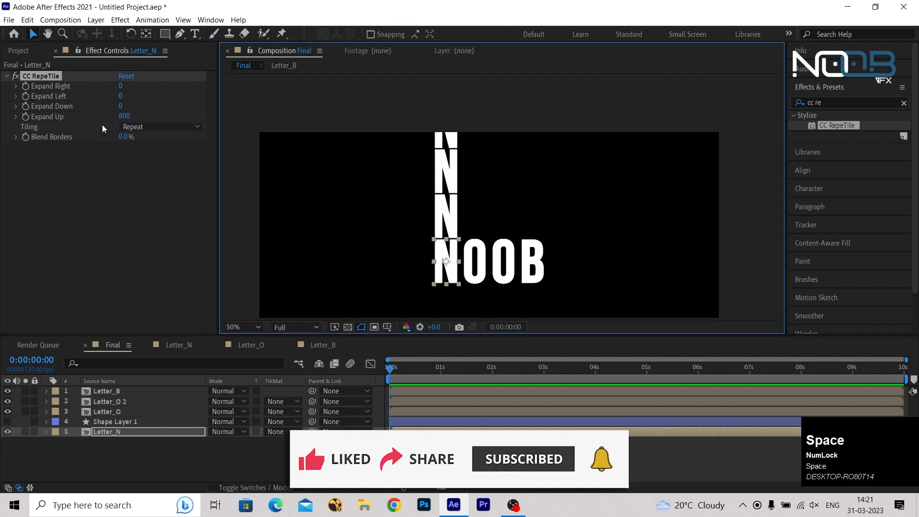
pyautogui.click(121, 106)
pyautogui.write('8')
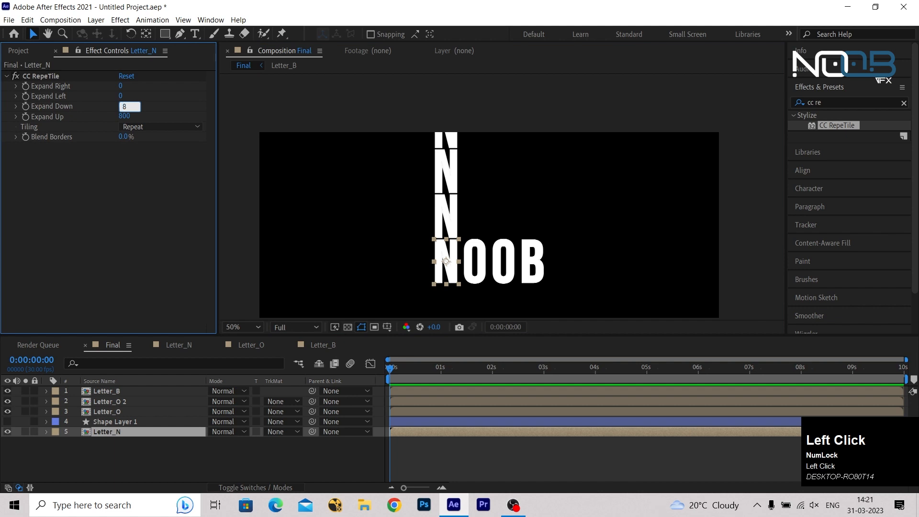
pyautogui.write('00')
pyautogui.press('Return')
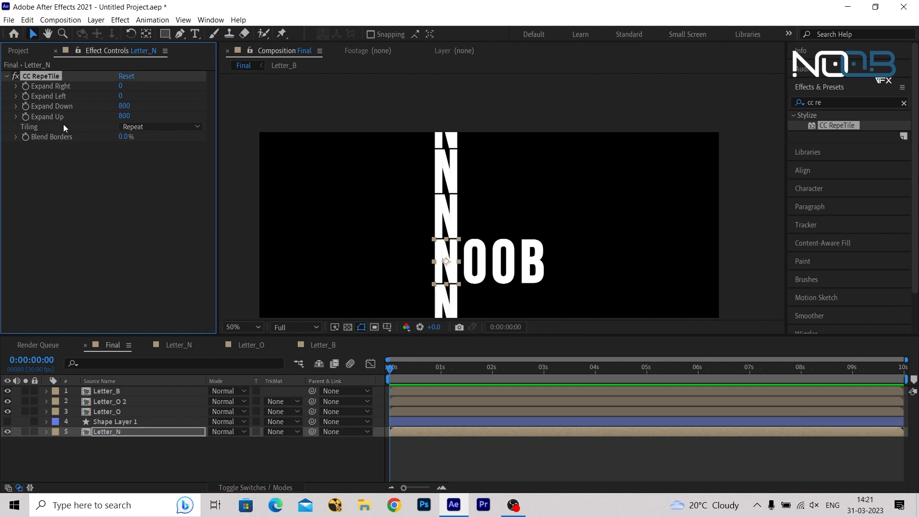
# Copy the CC RepeTile effect from Letter_N onto the Letter_O, Letter_O 2 and Letter_B layers
pyautogui.click(29, 94)
pyautogui.click(47, 79)
pyautogui.hotkey('ctrl', 'c')
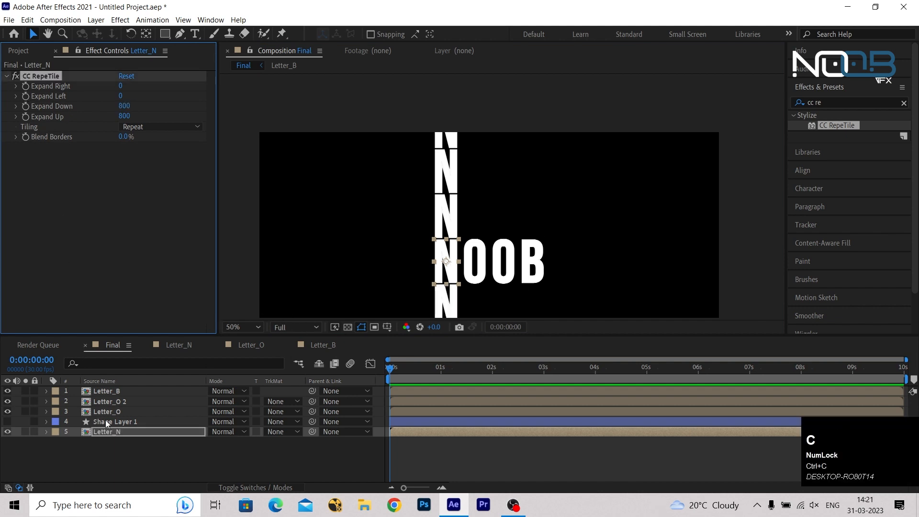
pyautogui.click(120, 412)
pyautogui.hotkey('ctrl', 'v')
pyautogui.click(117, 402)
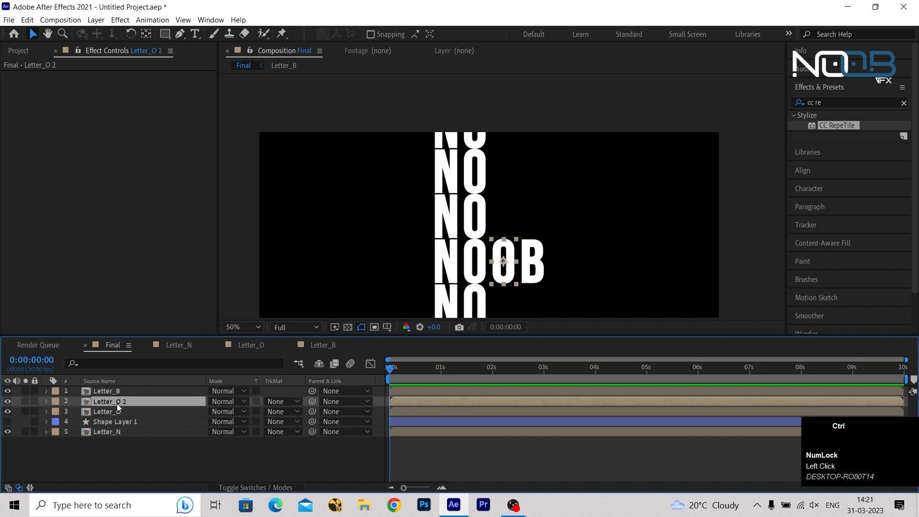
pyautogui.hotkey('ctrl', 'v')
pyautogui.click(103, 392)
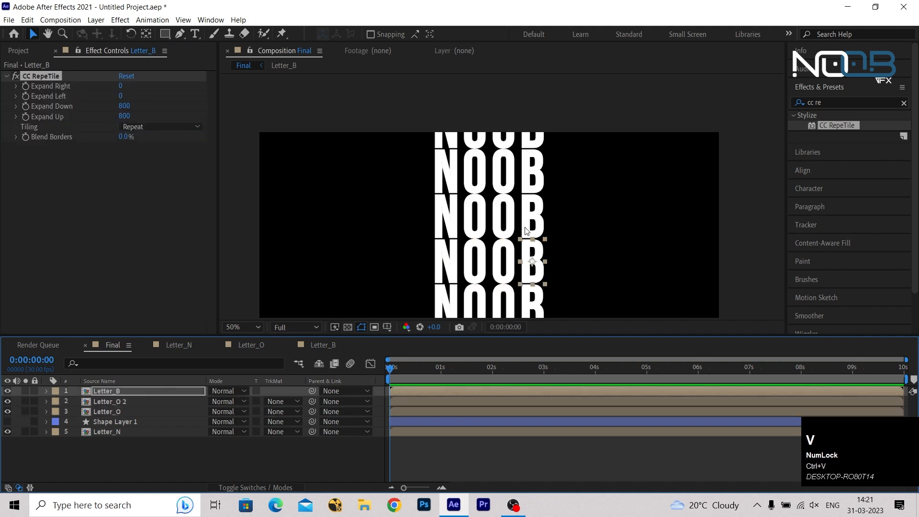
pyautogui.click(88, 456)
# Rearrange the timeline columns so Mode and TrkMat come after Parent & Link
pyautogui.click(115, 422)
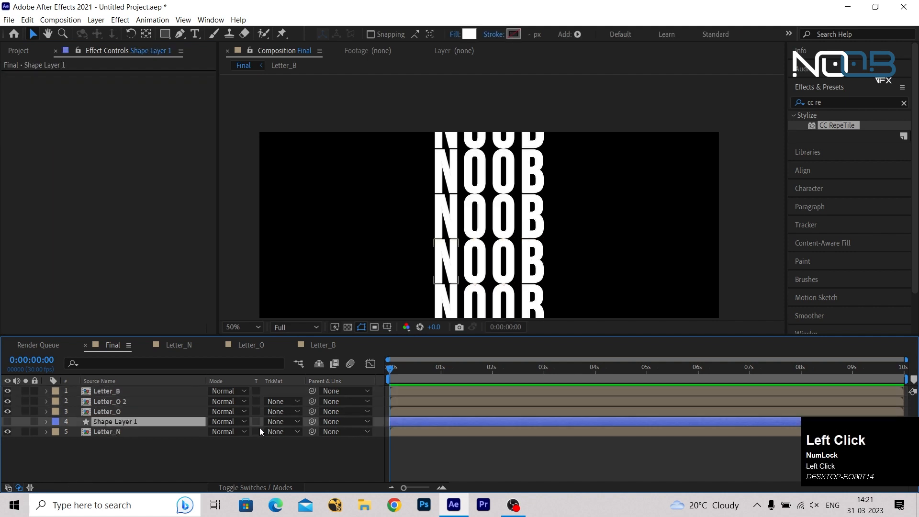
pyautogui.click(19, 488)
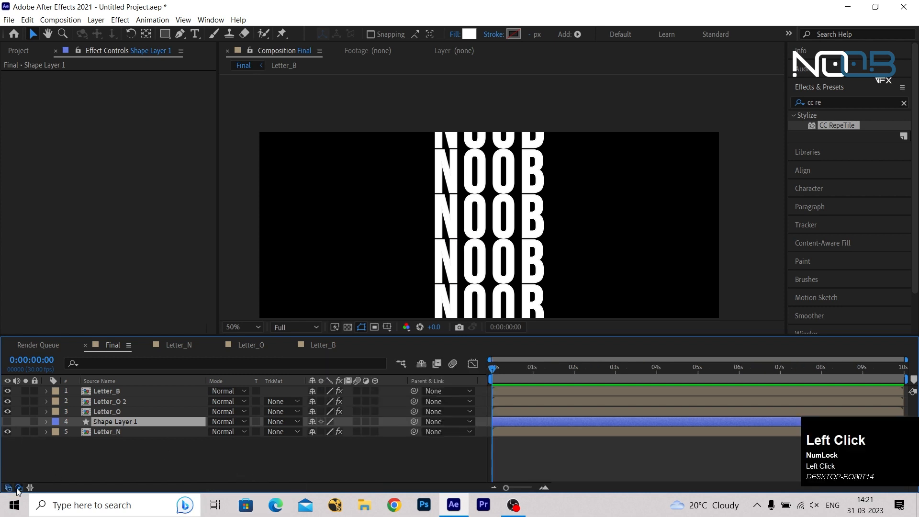
pyautogui.click(261, 487)
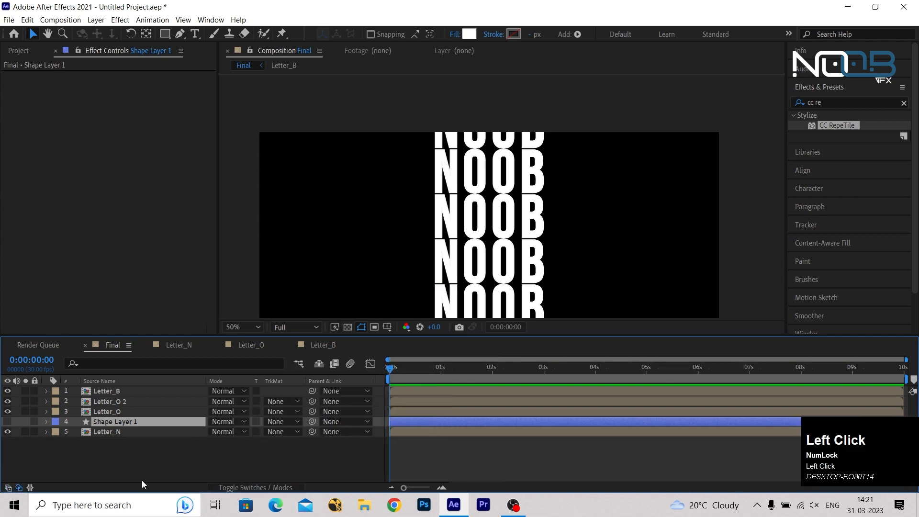
pyautogui.click(276, 487)
pyautogui.click(275, 488)
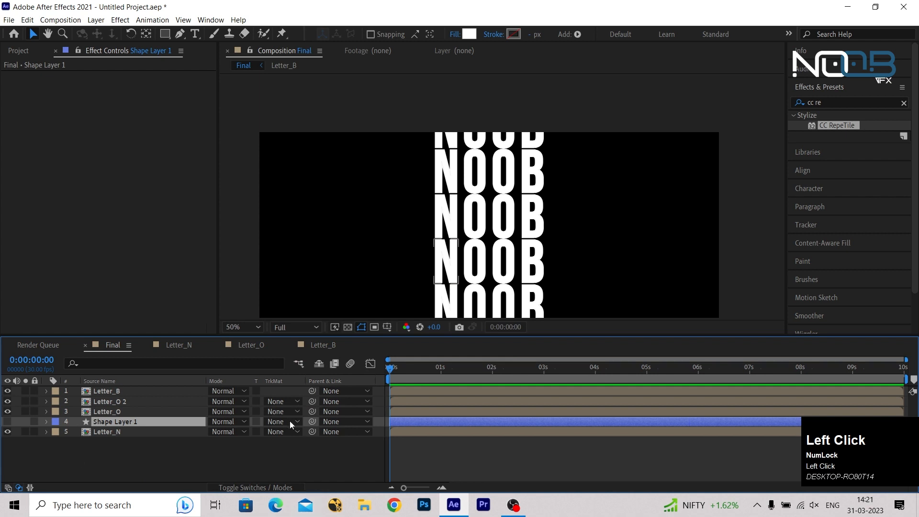
pyautogui.moveTo(263, 379); pyautogui.dragTo(356, 380)
pyautogui.click(70, 431)
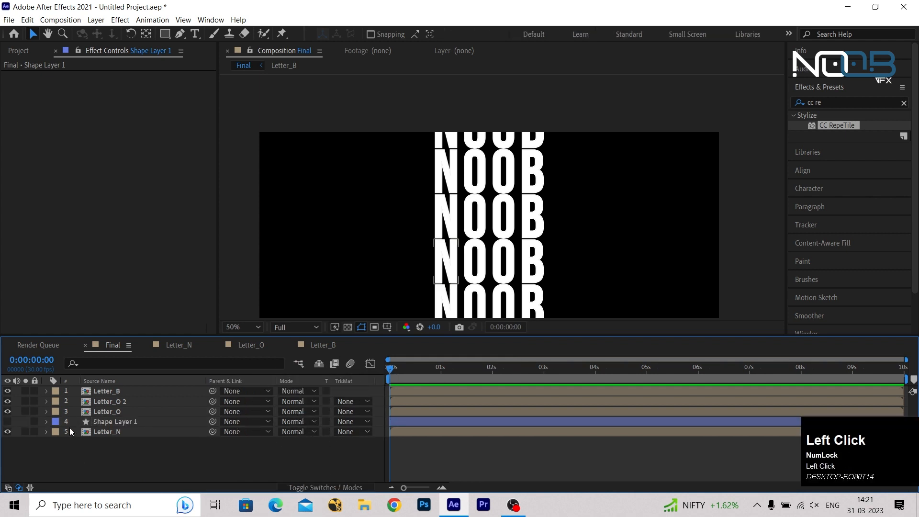
# Make Shape Layer 1 visible and set Letter_N's track matte to Alpha Matte "Shape Layer 1"
pyautogui.click(8, 422)
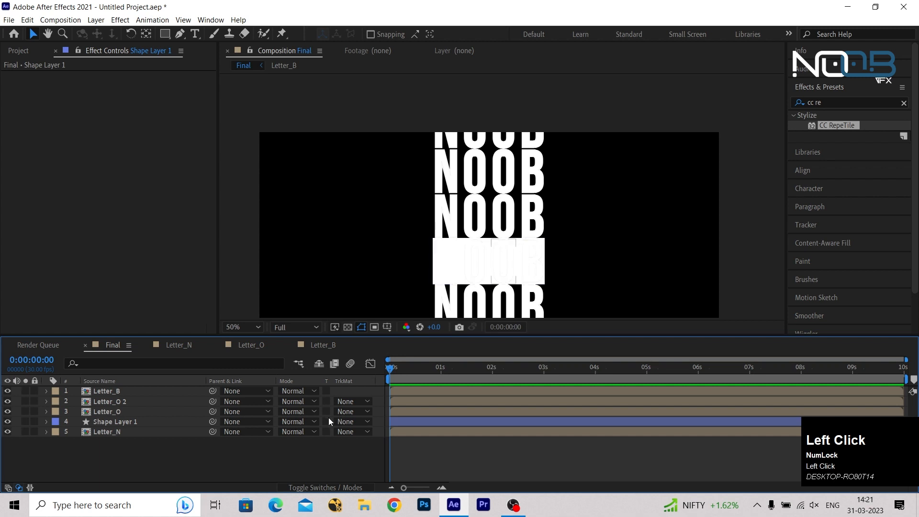
pyautogui.click(356, 433)
pyautogui.click(384, 383)
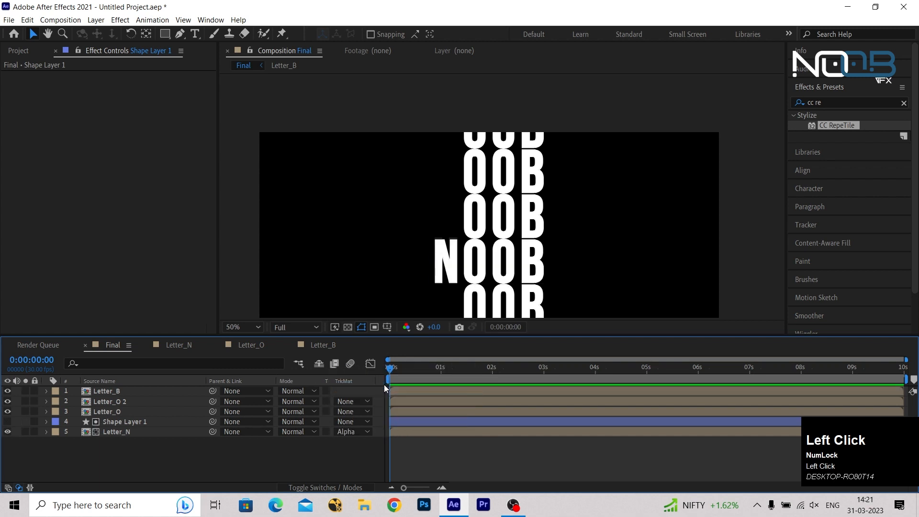
# Duplicate Shape Layer 1 three times and place one copy directly above each of Letter_O, Letter_O 2 and Letter_B
pyautogui.click(130, 422)
pyautogui.hotkey('ctrl', 'd')
pyautogui.moveTo(129, 421); pyautogui.dragTo(132, 394)
pyautogui.hotkey('ctrl', 'd')
pyautogui.click(128, 411)
pyautogui.hotkey('ctrl', 'd')
# Set Letter_O, Letter_O 2 and Letter_B to use alpha mattes from Shape Layer 2, Shape Layer 3 and Shape Layer 4 respectively
pyautogui.click(126, 442)
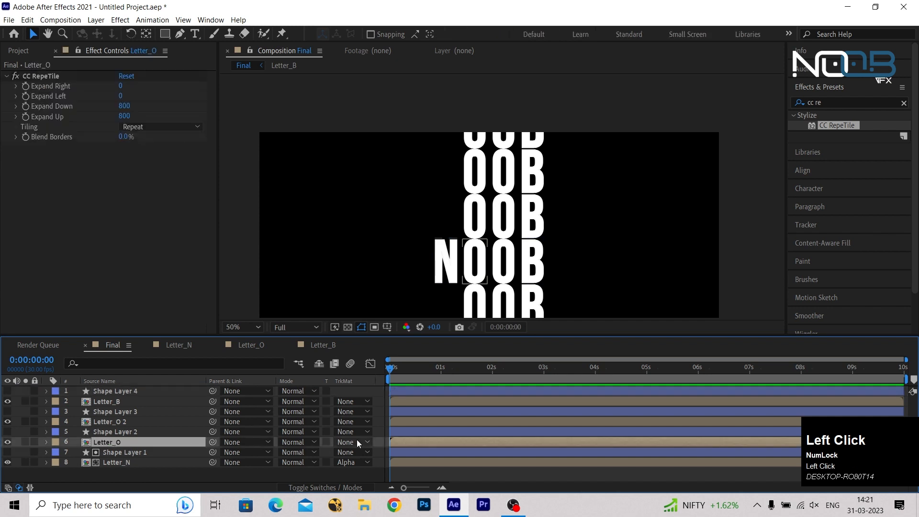
pyautogui.click(352, 441)
pyautogui.click(368, 395)
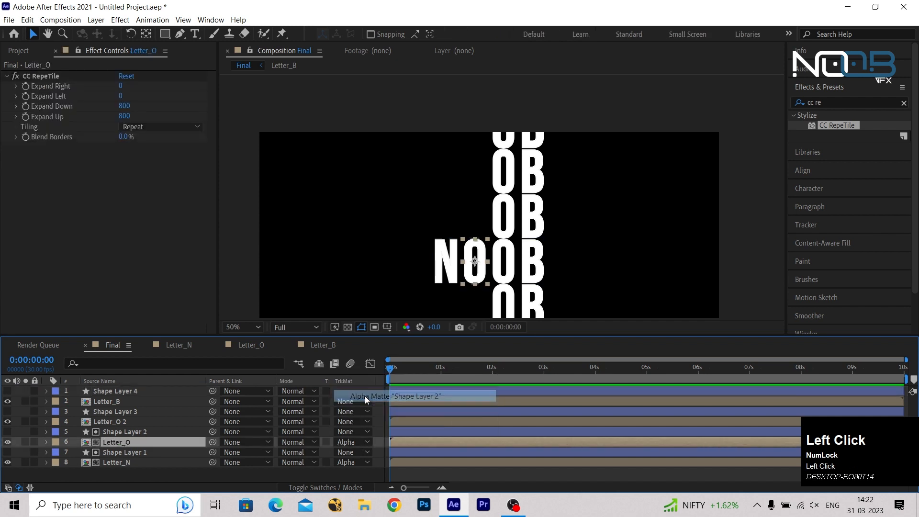
pyautogui.click(142, 422)
pyautogui.click(353, 421)
pyautogui.click(364, 448)
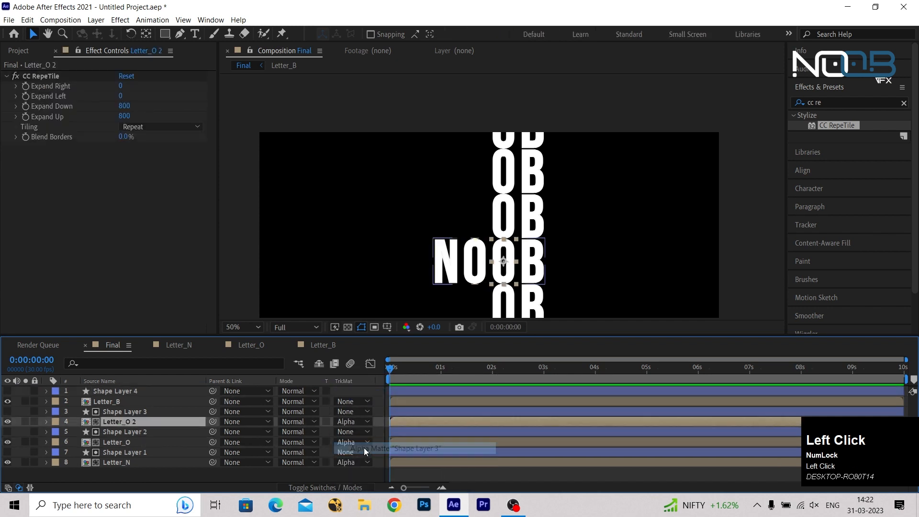
pyautogui.click(117, 401)
pyautogui.click(353, 401)
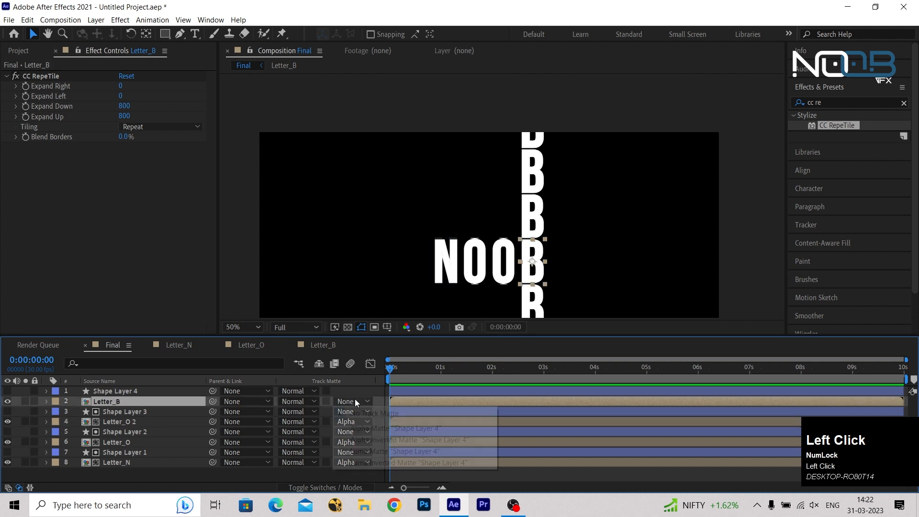
pyautogui.click(383, 427)
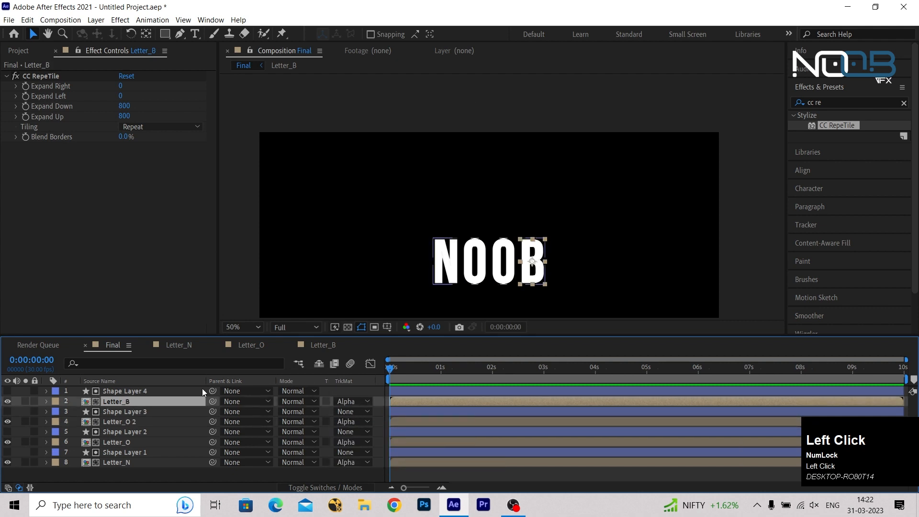
# Mark all four shape layers as shy and hide shy layers from the timeline
pyautogui.click(120, 393)
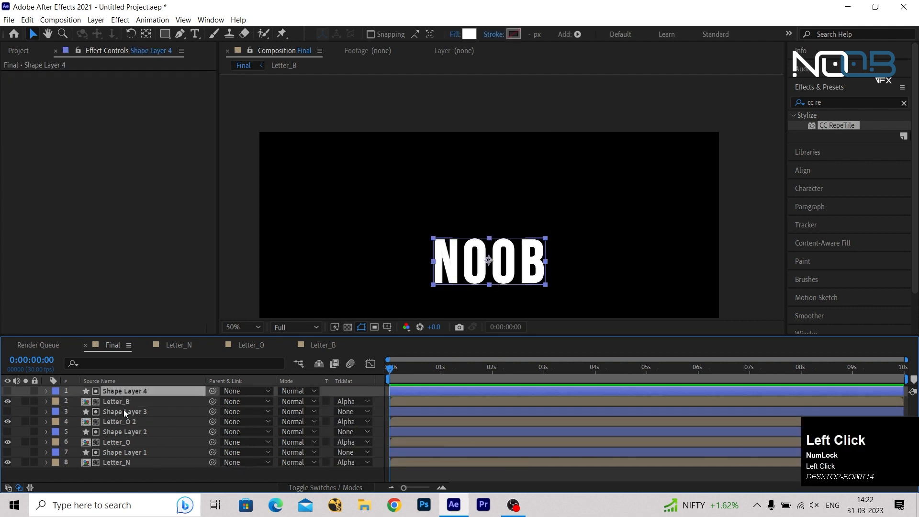
pyautogui.keyDown('ctrl'); pyautogui.click(123, 411); pyautogui.keyUp('ctrl')
pyautogui.keyDown('ctrl'); pyautogui.click(120, 432); pyautogui.keyUp('ctrl')
pyautogui.keyDown('ctrl'); pyautogui.click(122, 452); pyautogui.keyUp('ctrl')
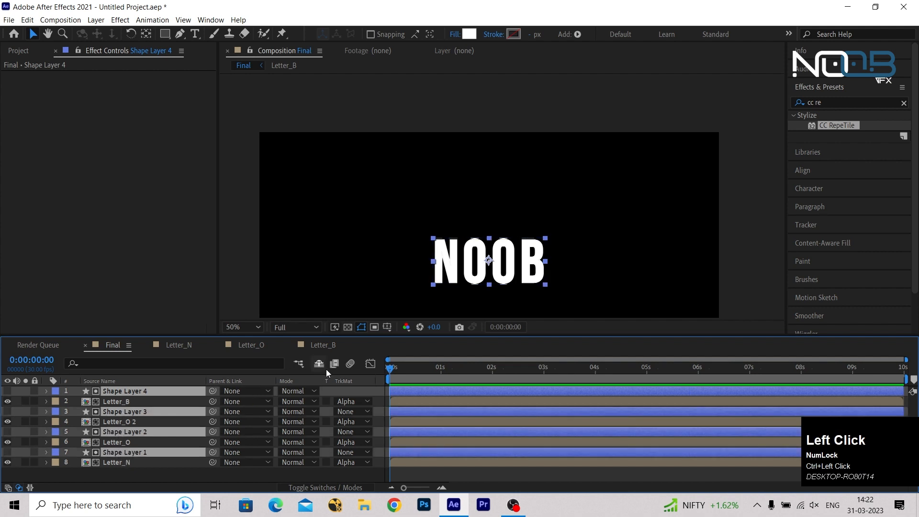
pyautogui.click(304, 485)
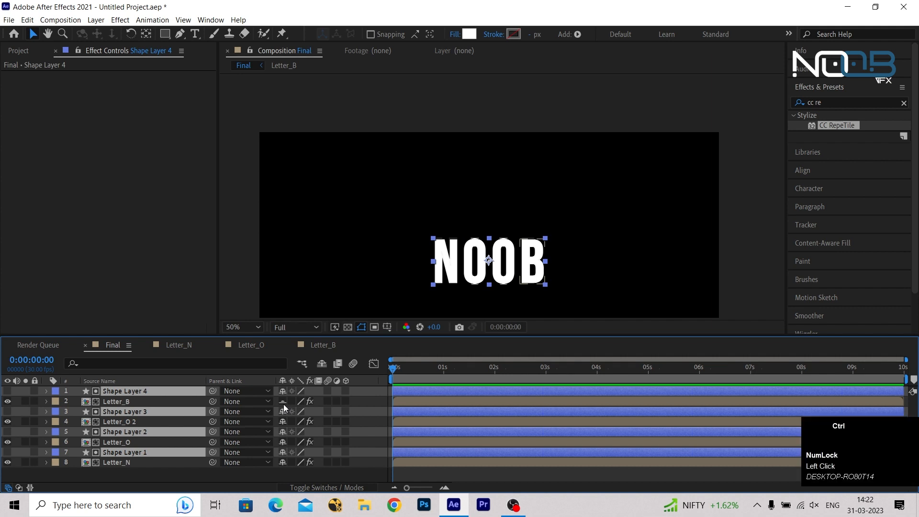
pyautogui.hotkey('ctrl', 'z')
pyautogui.click(283, 392)
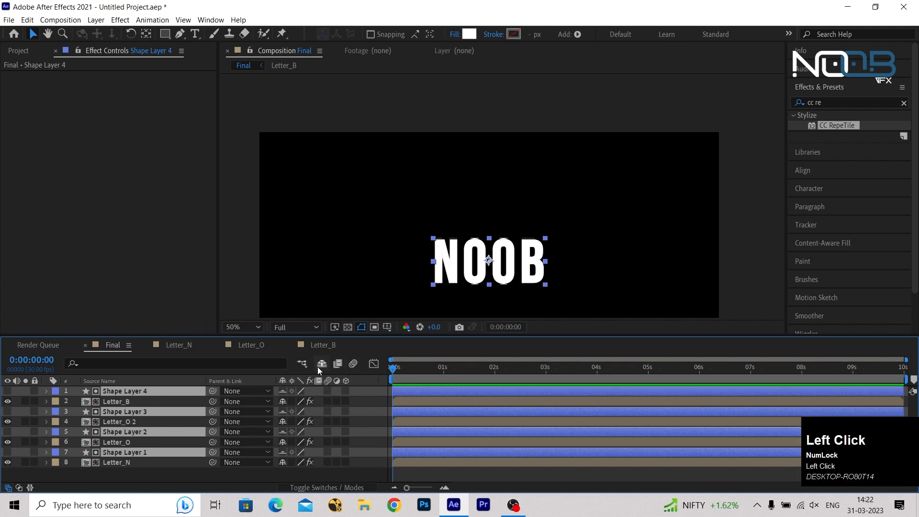
pyautogui.click(321, 364)
# Add Position keyframes to all four letter layers at 0:00:02:00
pyautogui.moveTo(153, 424); pyautogui.dragTo(134, 421)
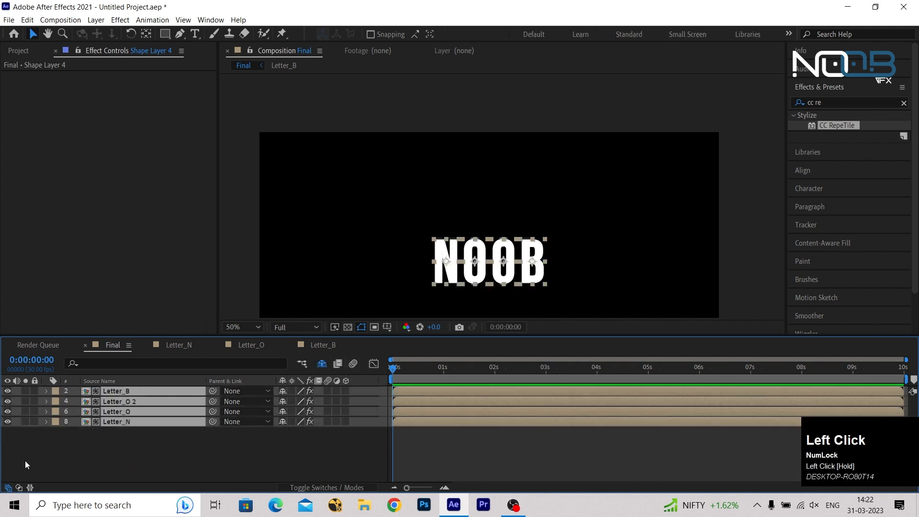
pyautogui.press('p')
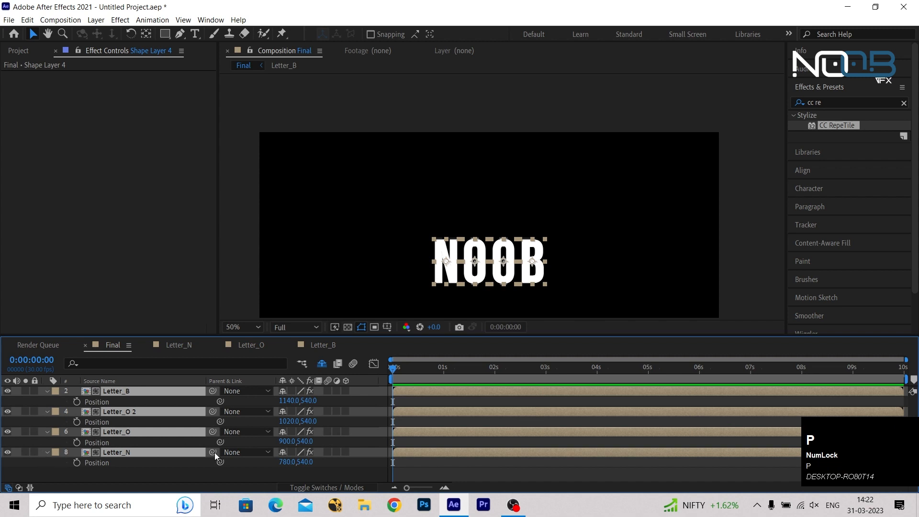
pyautogui.moveTo(438, 373); pyautogui.dragTo(495, 376)
pyautogui.click(77, 402)
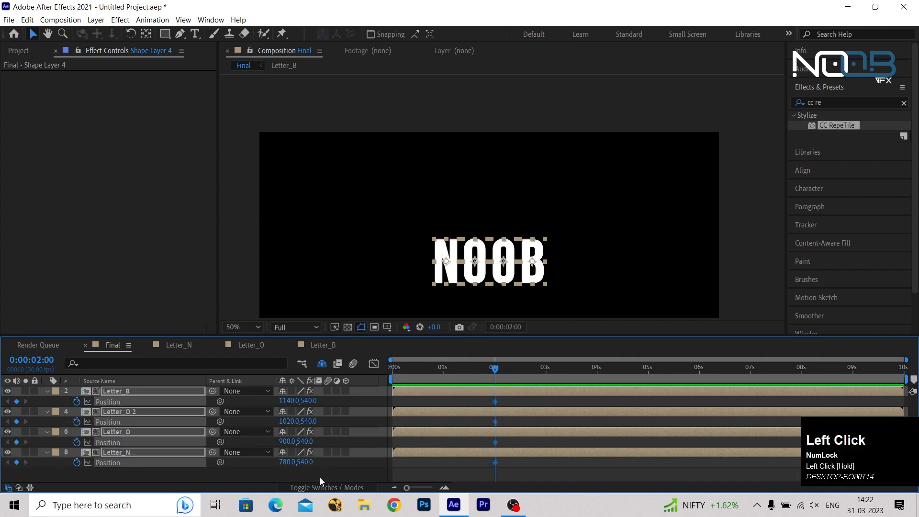
pyautogui.click(187, 475)
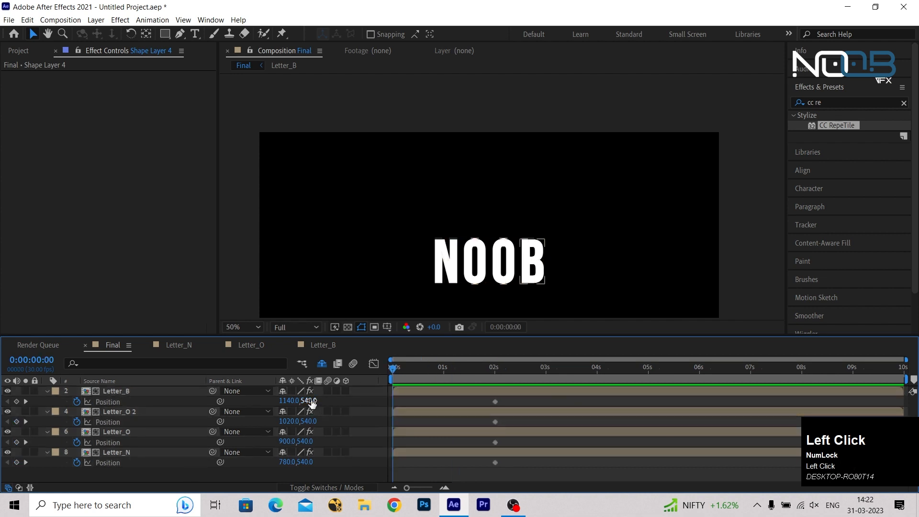
# Set Letter_B's Y position to 1293 at 0:00:00:00 so the tiled letter fills the matte
pyautogui.moveTo(532, 261); pyautogui.dragTo(843, 395)
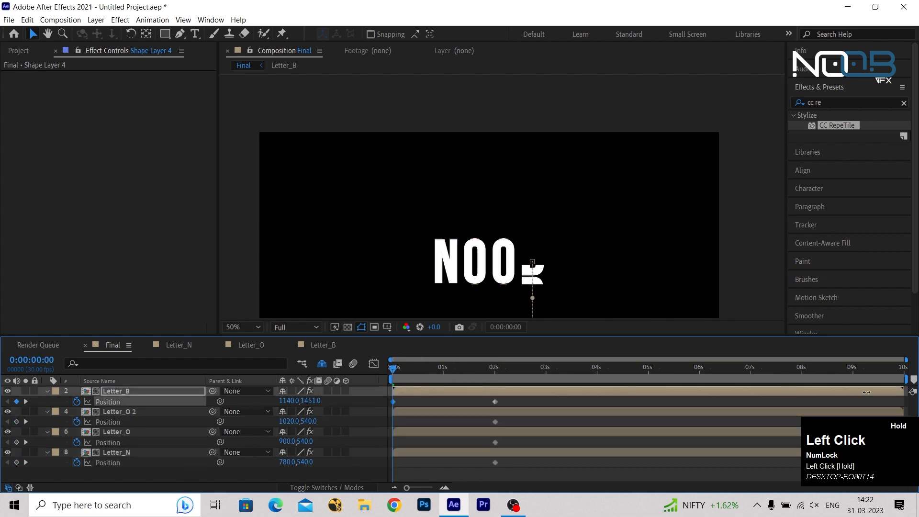
pyautogui.moveTo(913, 385); pyautogui.dragTo(850, 392)
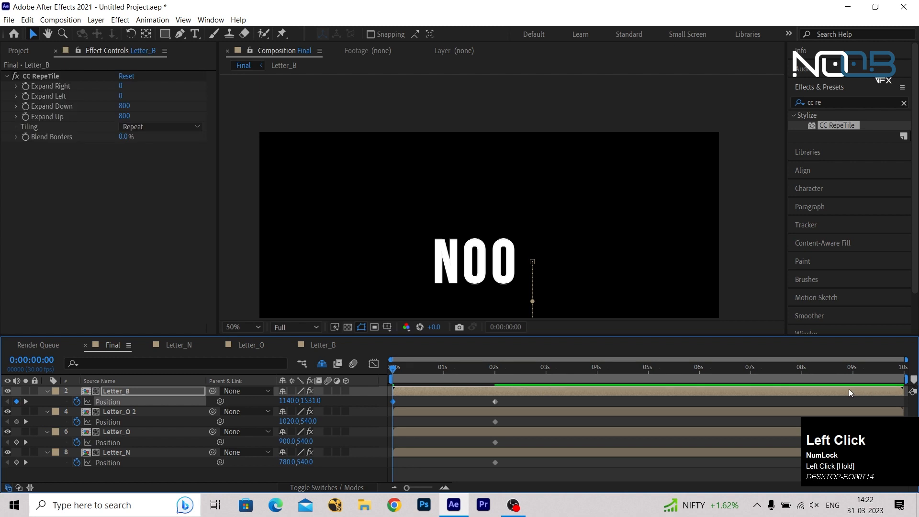
pyautogui.moveTo(311, 401); pyautogui.dragTo(163, 411)
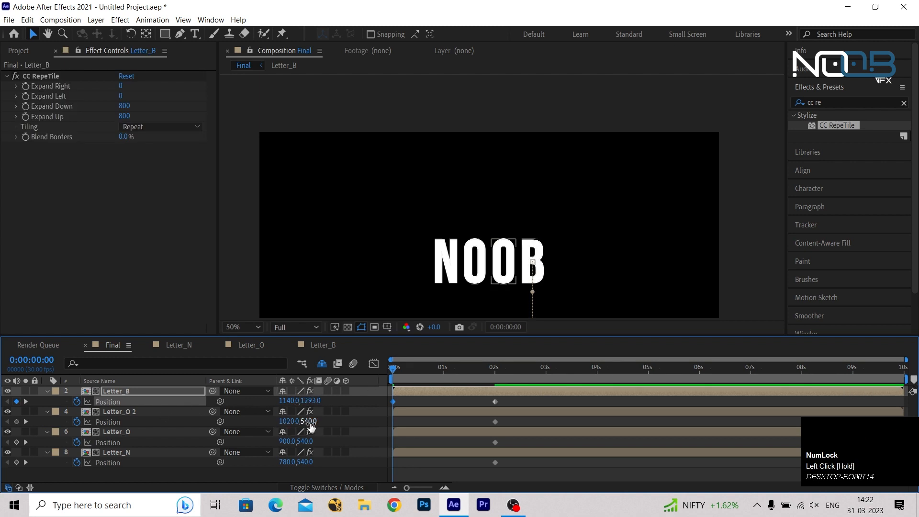
# At 0:00:00:00, set the Y position of Letter_O 2 to -228, Letter_O to 1312 and Letter_N to -34, and preview the animation
pyautogui.moveTo(309, 422); pyautogui.dragTo(96, 450)
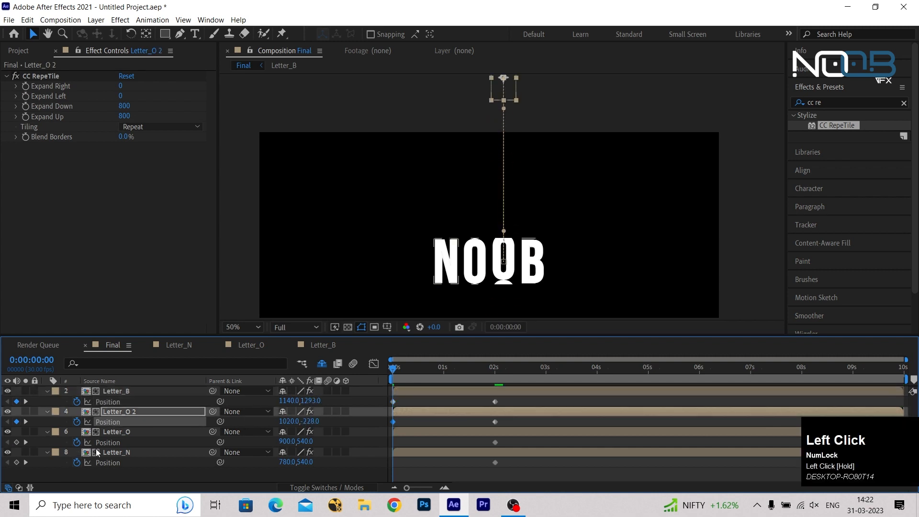
pyautogui.moveTo(306, 442); pyautogui.dragTo(413, 441)
pyautogui.moveTo(303, 462); pyautogui.dragTo(136, 488)
pyautogui.press('space')
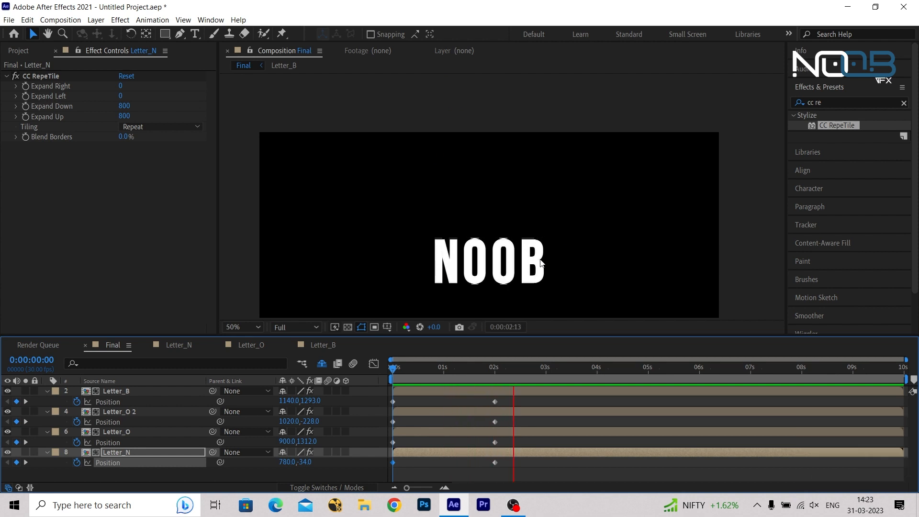
# Apply Easy Ease to all Position keyframes of the four letter layers
pyautogui.click(435, 383)
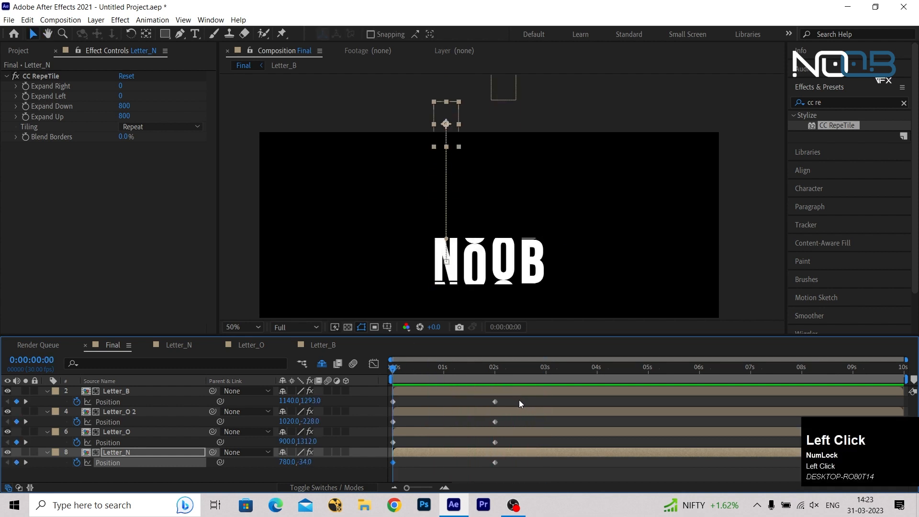
pyautogui.moveTo(519, 400); pyautogui.dragTo(374, 473)
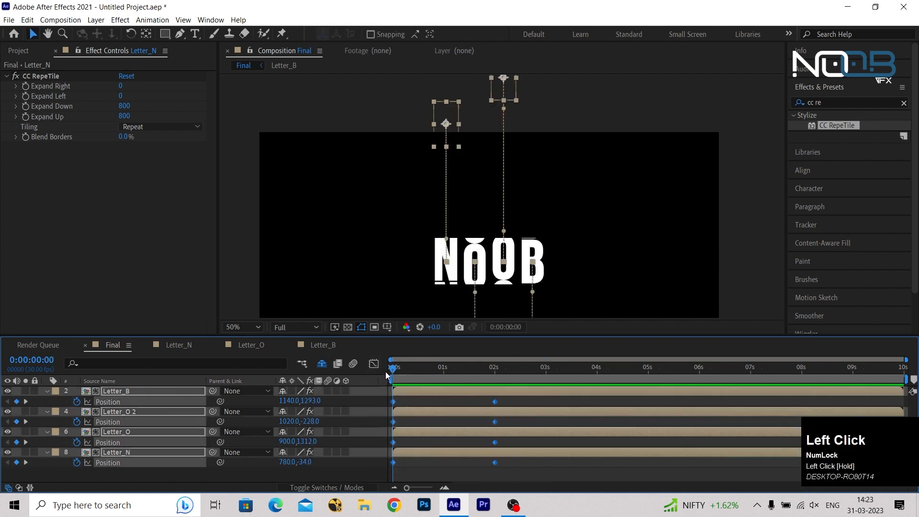
pyautogui.rightClick(496, 400)
pyautogui.moveTo(594, 395)
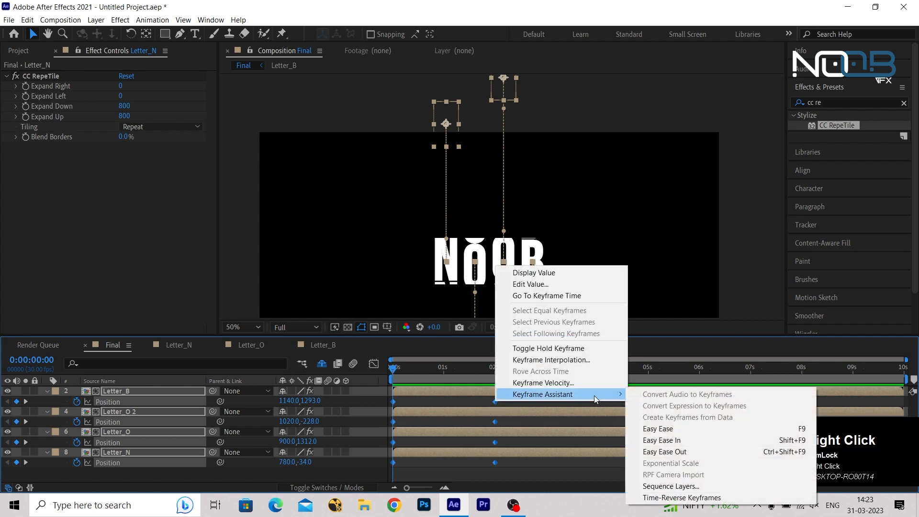
pyautogui.click(704, 429)
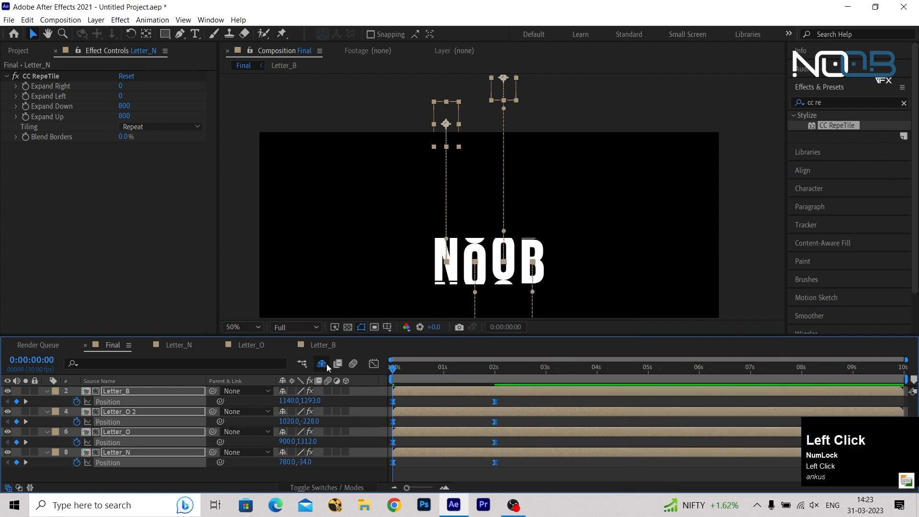
# Shape the letters' Position speed graph to peak sharply near the start and ease out slowly to 0:00:02:00, and preview the motion
pyautogui.click(374, 365)
pyautogui.moveTo(521, 441); pyautogui.dragTo(411, 458)
pyautogui.hotkey('ctrl', 'z')
pyautogui.click(409, 456)
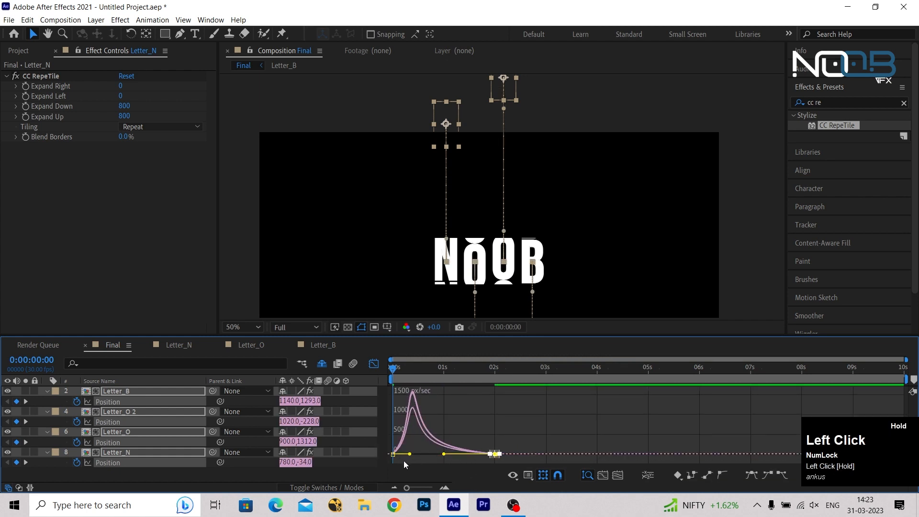
pyautogui.click(409, 454)
pyautogui.moveTo(409, 455); pyautogui.dragTo(401, 378)
pyautogui.press('space')
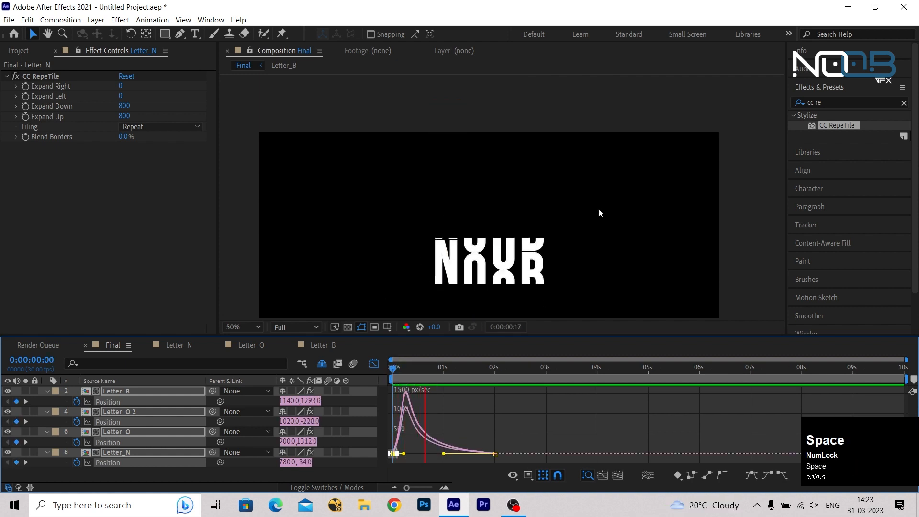
pyautogui.press('space')
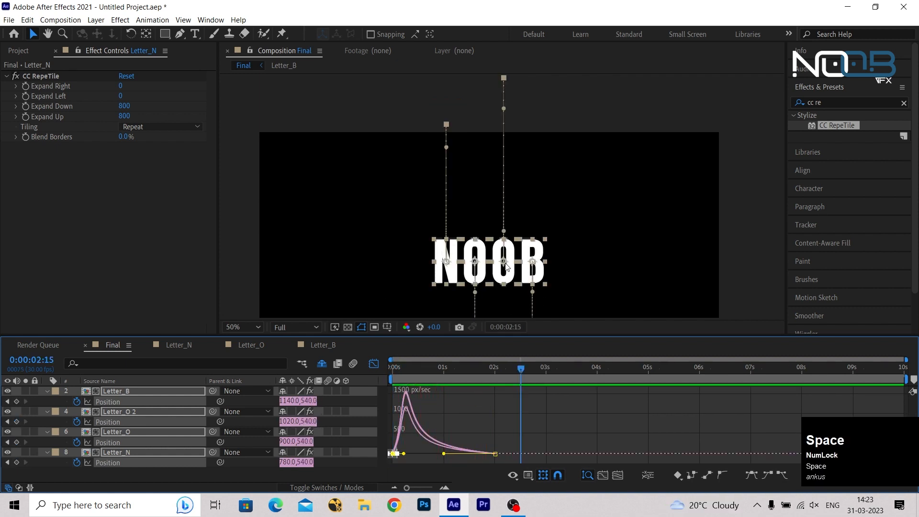
pyautogui.click(374, 363)
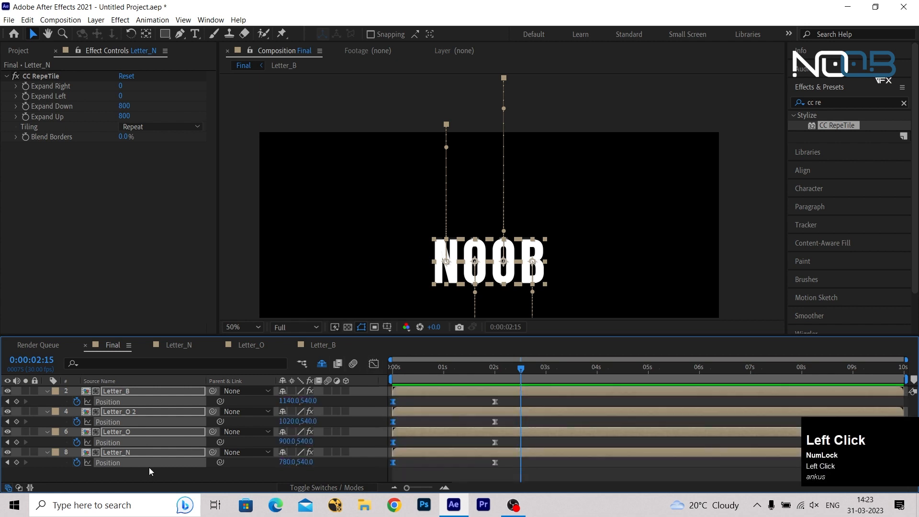
# Try adjusting Blend Borders of CC RepeTile on Letter_N against the stray slivers around the letter
pyautogui.scroll(5, 438, 284)
pyautogui.scroll(-3, 438, 283)
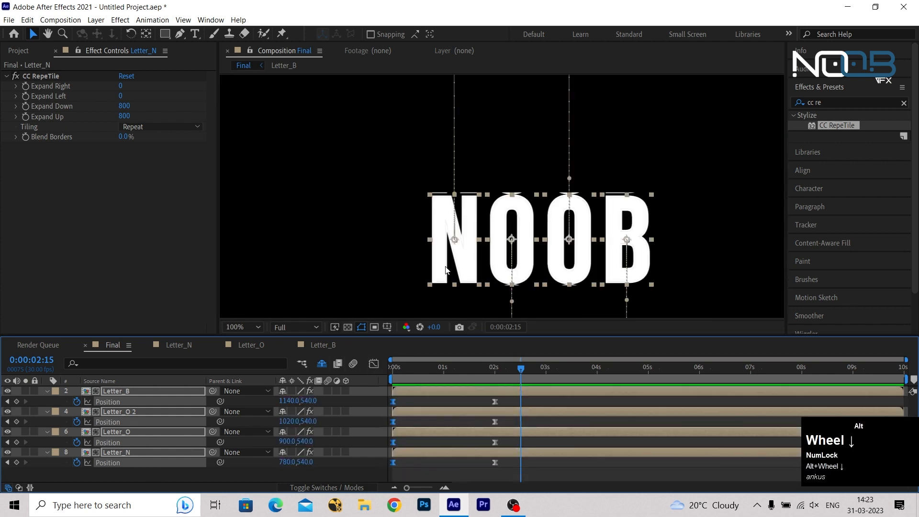
pyautogui.scroll(1, 445, 271)
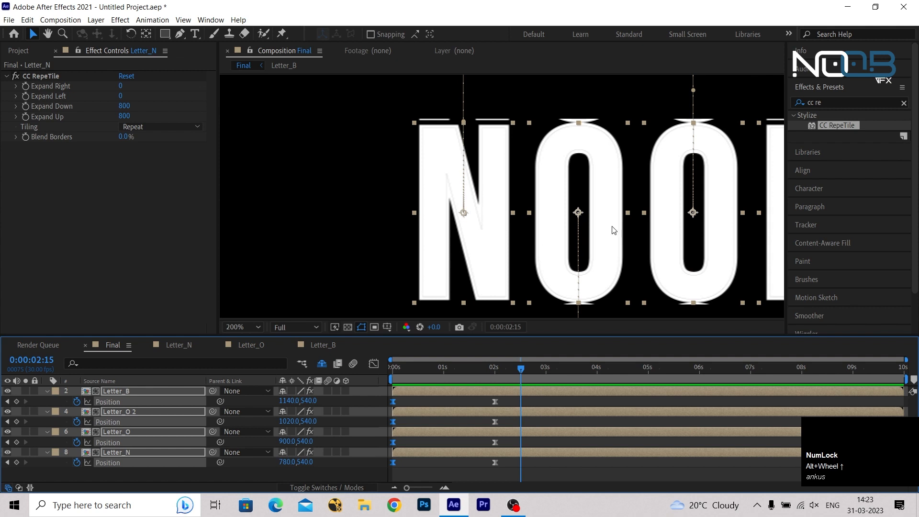
pyautogui.click(120, 454)
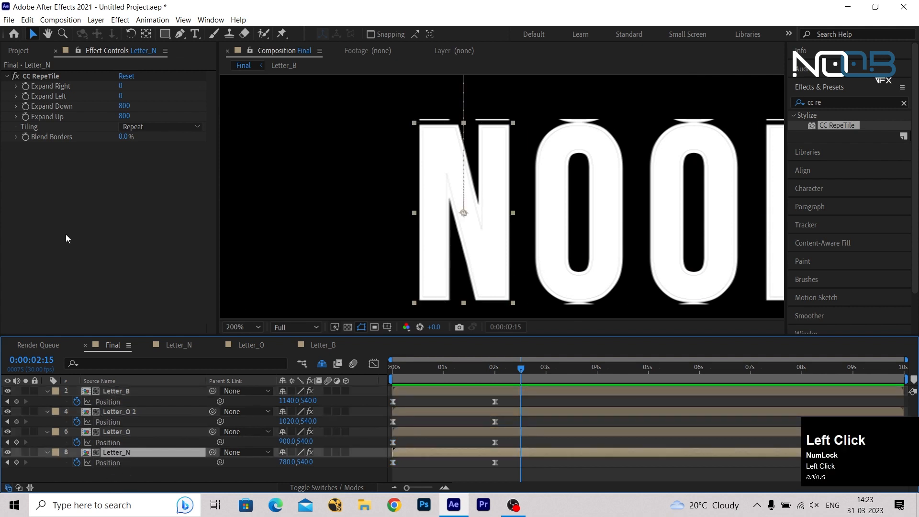
pyautogui.moveTo(119, 138); pyautogui.dragTo(214, 142)
pyautogui.moveTo(125, 137); pyautogui.dragTo(182, 126)
# Try the Unfold and Checker Flip V tilings and an Expand Left value on Letter_N's CC RepeTile, then restore Repeat and 0
pyautogui.click(178, 127)
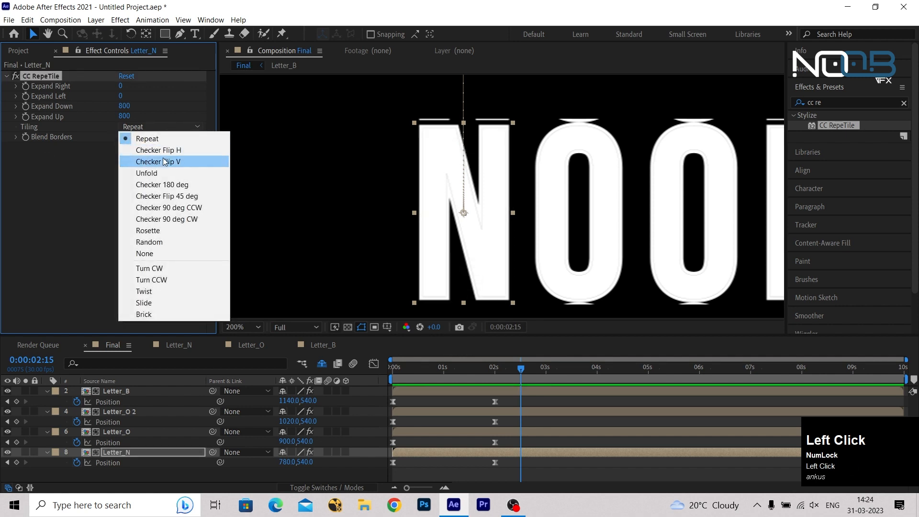
pyautogui.click(165, 173)
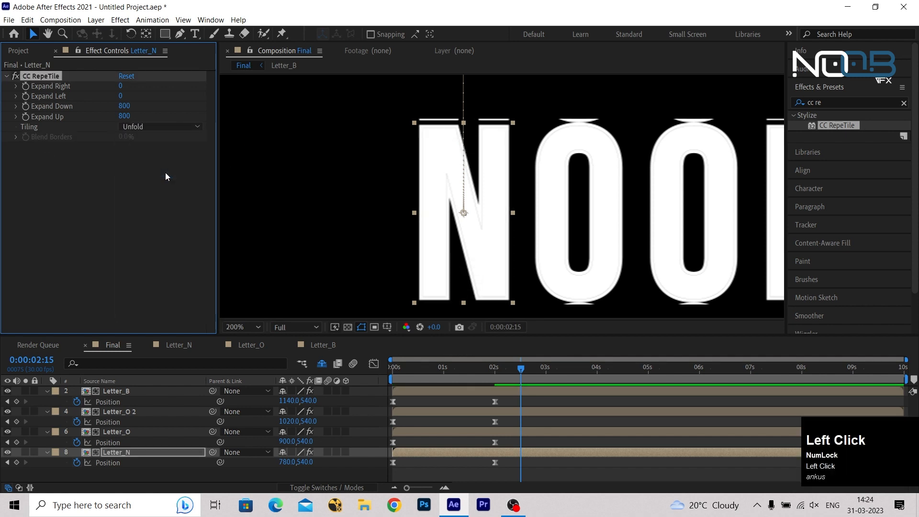
pyautogui.click(161, 127)
pyautogui.click(162, 162)
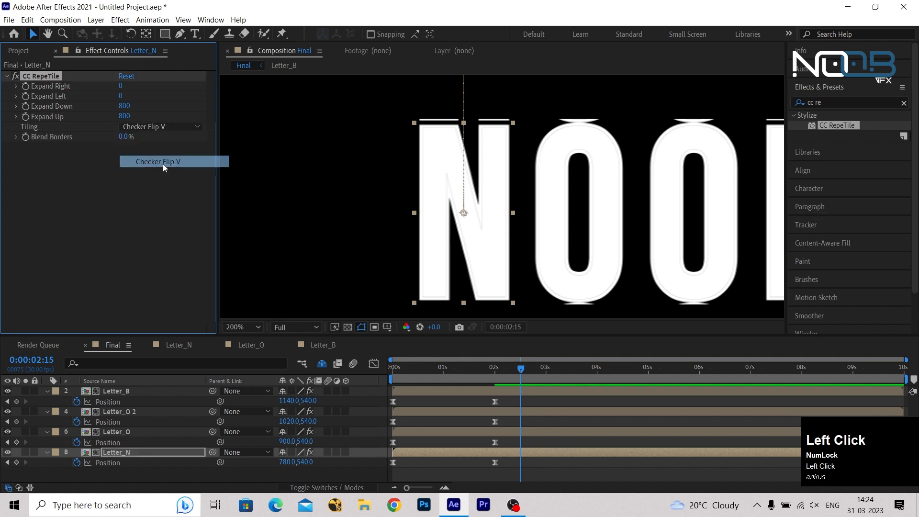
pyautogui.click(153, 127)
pyautogui.click(156, 138)
pyautogui.click(160, 126)
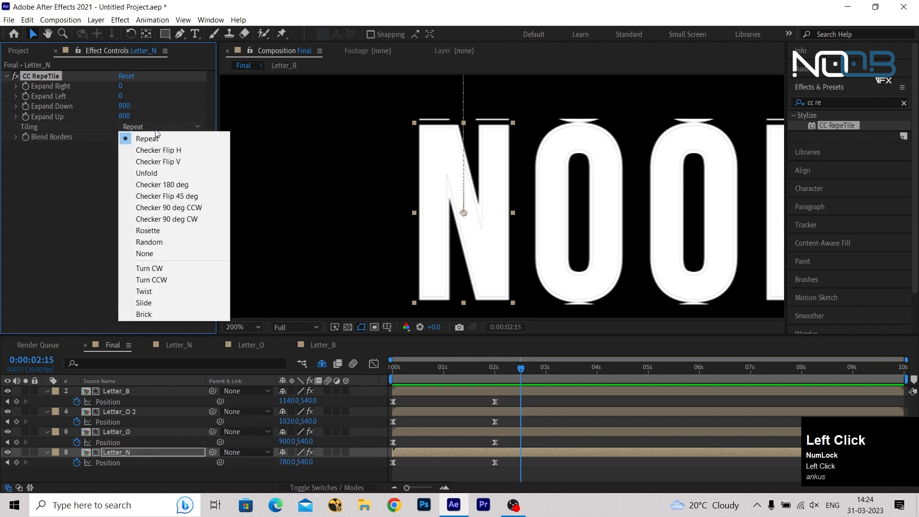
pyautogui.click(78, 266)
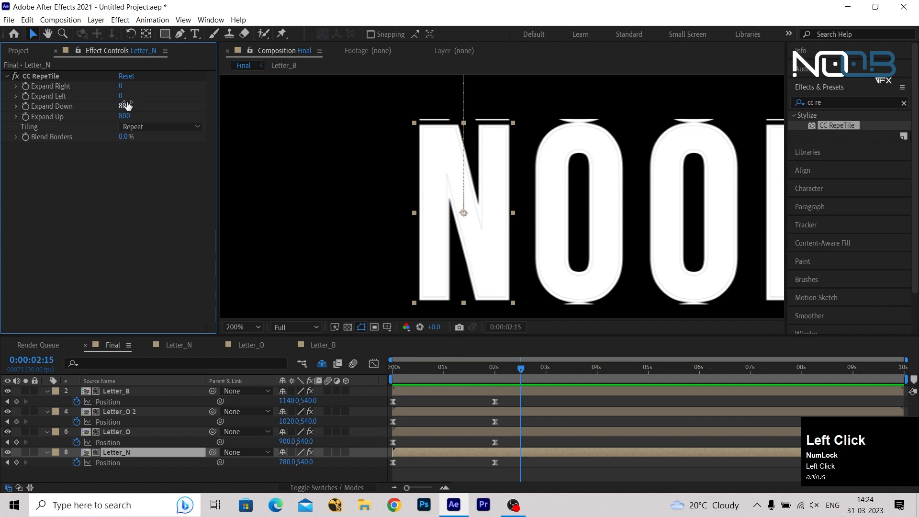
pyautogui.moveTo(123, 96)
pyautogui.mouseDown()
pyautogui.moveTo(166, 89)
pyautogui.moveTo(119, 96)
pyautogui.mouseUp()
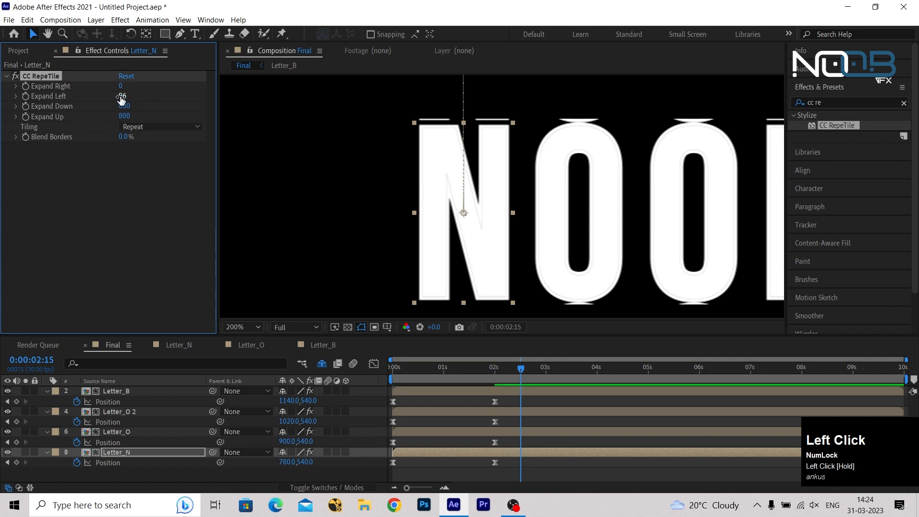
pyautogui.hotkey('ctrl', 'z')
# Show the shy layers past 0:00:02:00 and slightly reduce the height of Shape Layer 1 so its matte hides the slivers around the N
pyautogui.moveTo(481, 366); pyautogui.dragTo(278, 371)
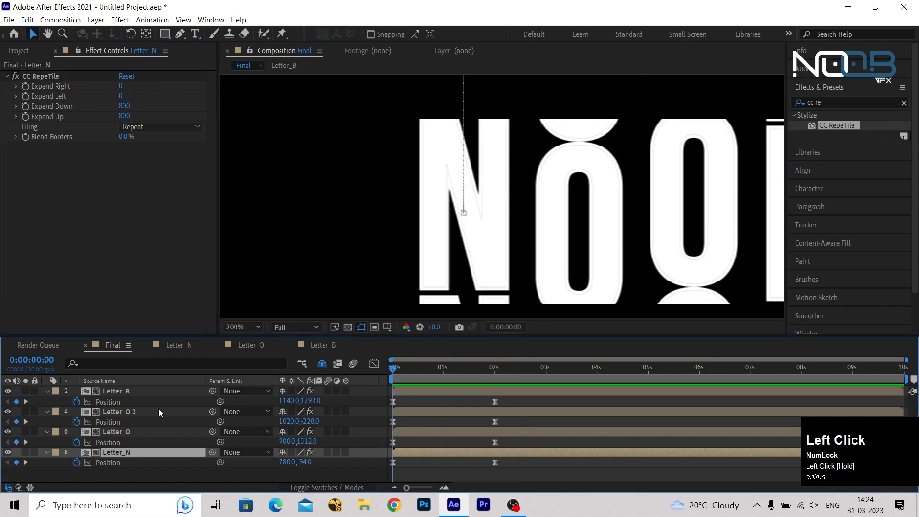
pyautogui.moveTo(401, 369); pyautogui.dragTo(503, 376)
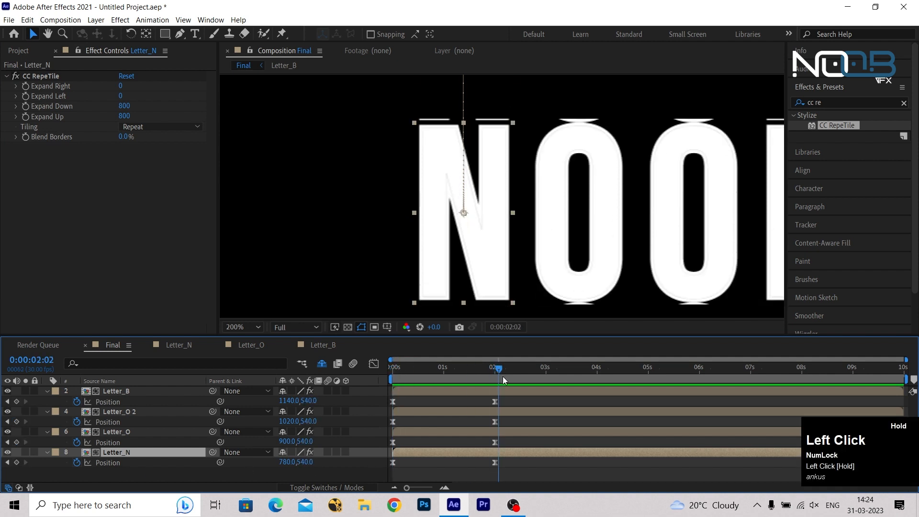
pyautogui.click(321, 363)
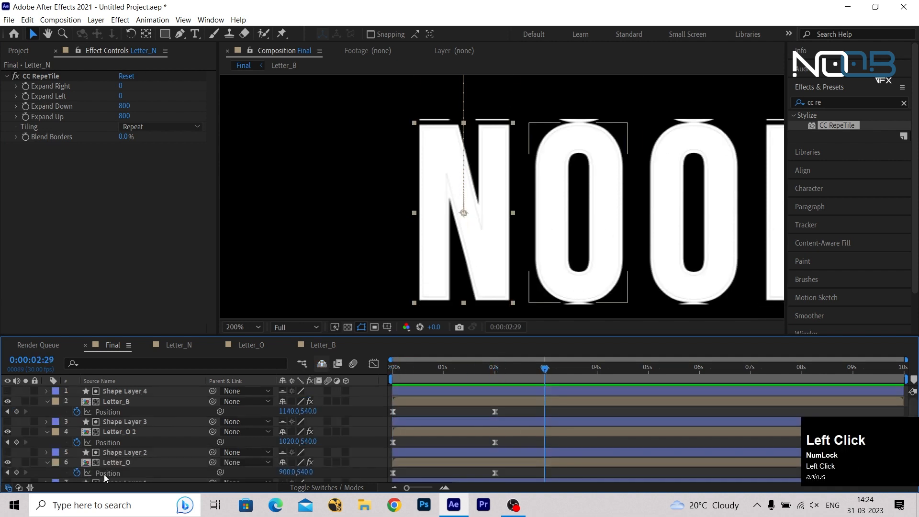
pyautogui.scroll(-2, 326, 421)
pyautogui.click(440, 214)
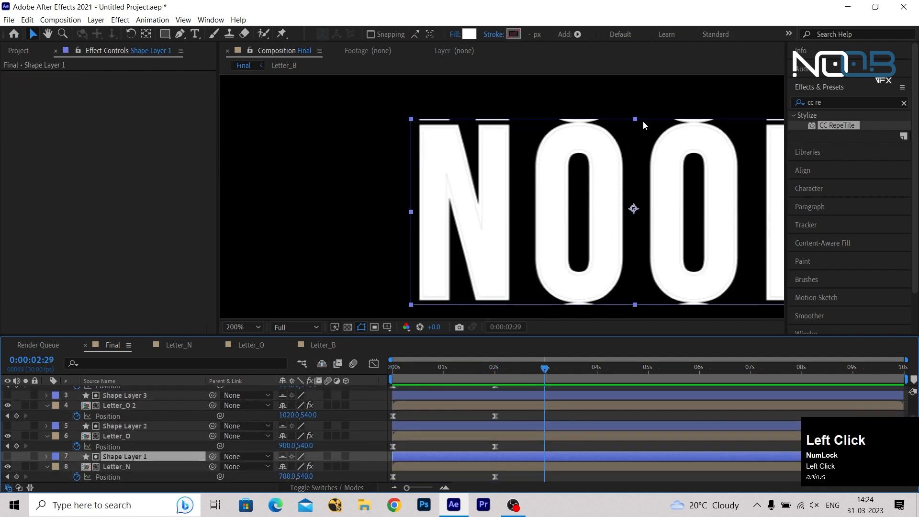
pyautogui.moveTo(635, 118); pyautogui.dragTo(636, 126)
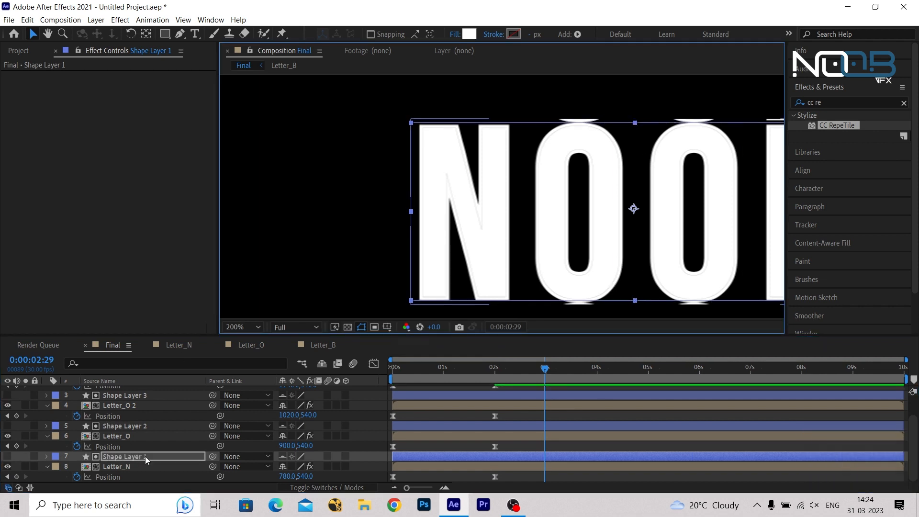
# Slightly reduce the heights of Shape Layer 2 and Shape Layer 3 so their mattes crop the slivers around both O letters
pyautogui.click(128, 435)
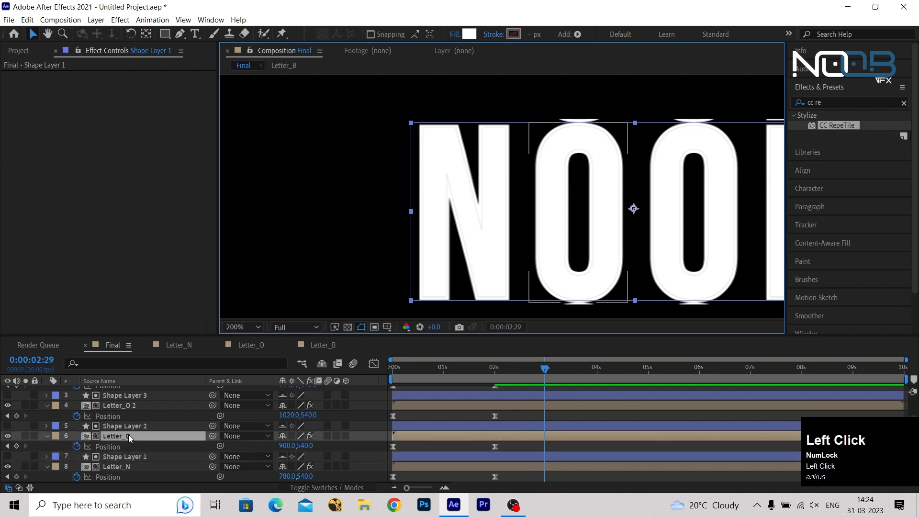
pyautogui.moveTo(134, 426); pyautogui.dragTo(598, 344)
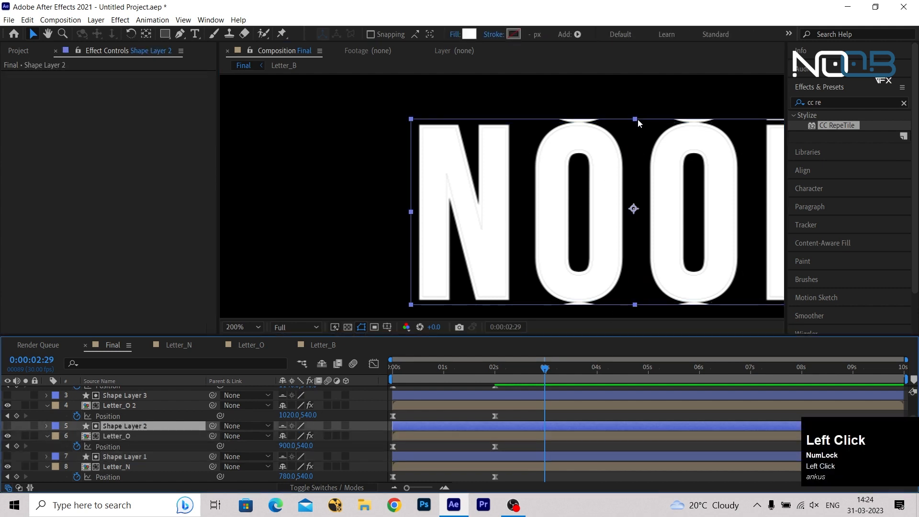
pyautogui.moveTo(638, 119); pyautogui.dragTo(636, 122)
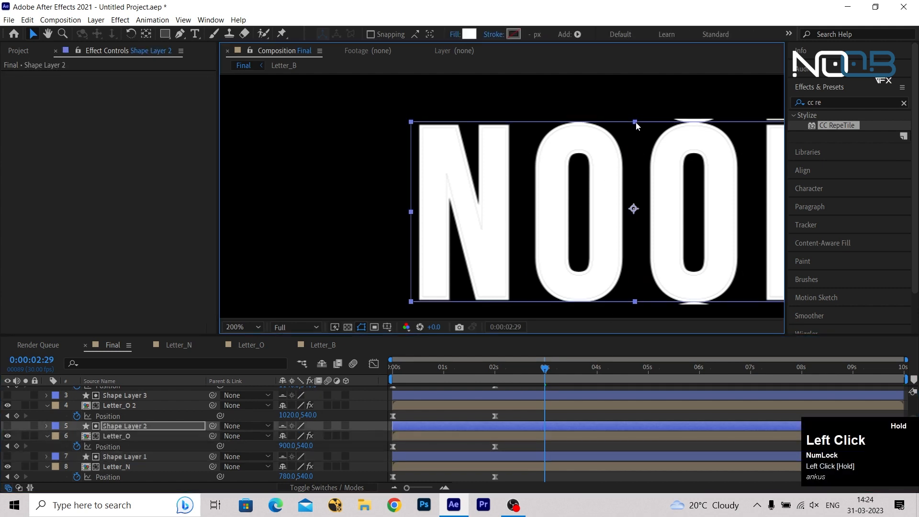
pyautogui.click(140, 395)
pyautogui.moveTo(635, 119); pyautogui.dragTo(636, 123)
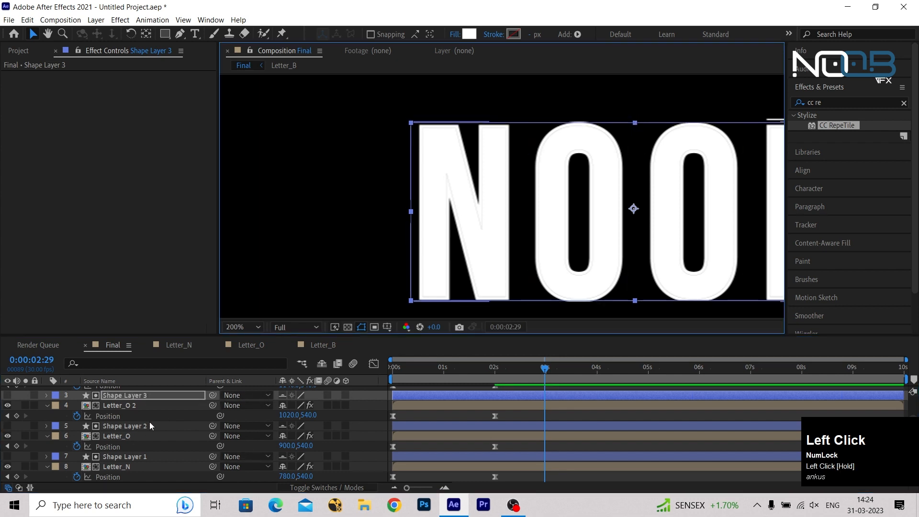
# Slightly reduce the height of Shape Layer 4 so its matte crops the sliver above the B
pyautogui.scroll(3, 149, 421)
pyautogui.click(140, 391)
pyautogui.scroll(-2, 592, 223)
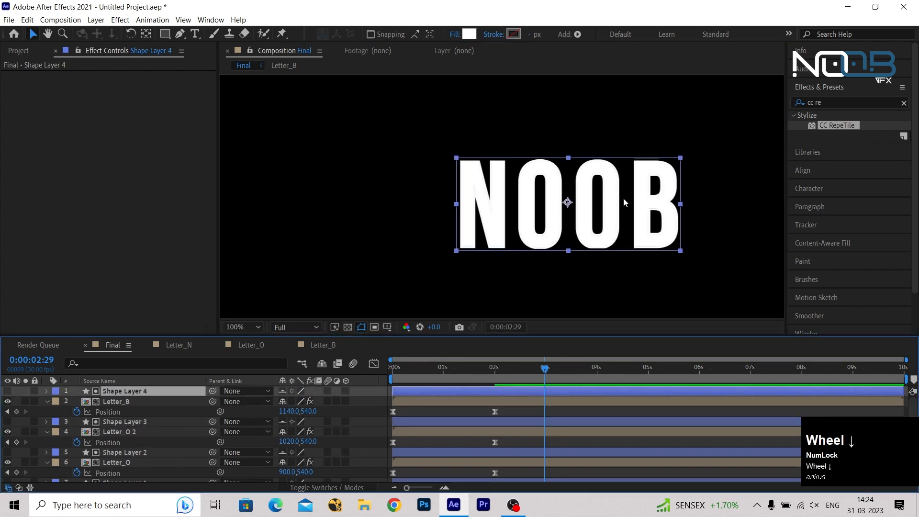
pyautogui.scroll(2, 624, 202)
pyautogui.moveTo(616, 152); pyautogui.dragTo(503, 148)
pyautogui.click(463, 122)
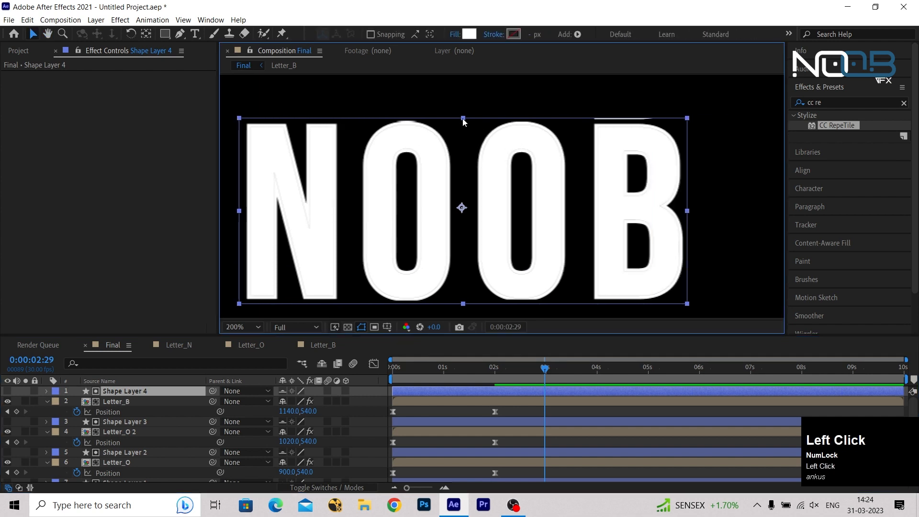
pyautogui.moveTo(464, 122); pyautogui.dragTo(463, 124)
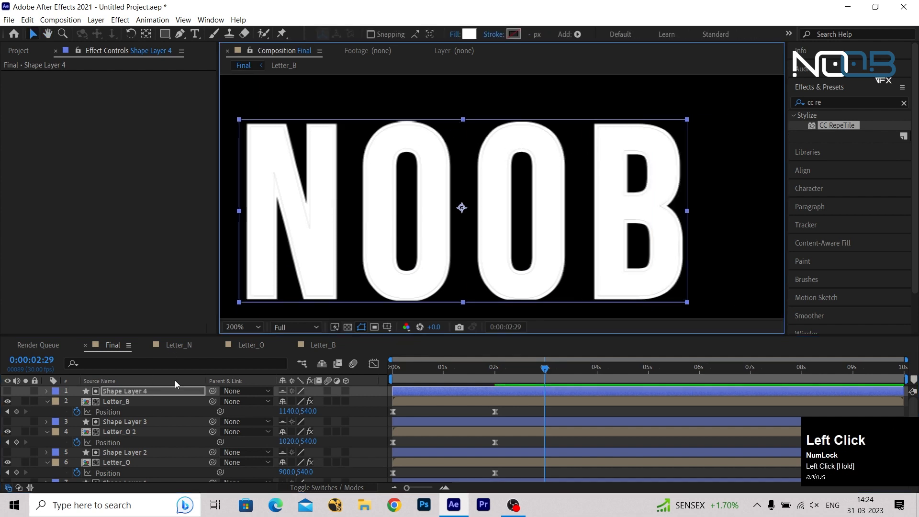
# Hide the shy layers again and preview the animation from 0:00:00:00
pyautogui.click(321, 364)
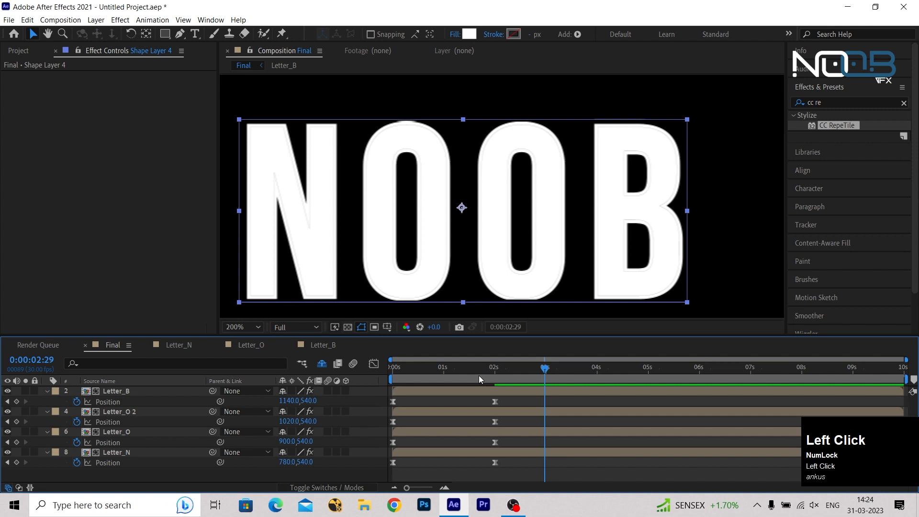
pyautogui.press('Home')
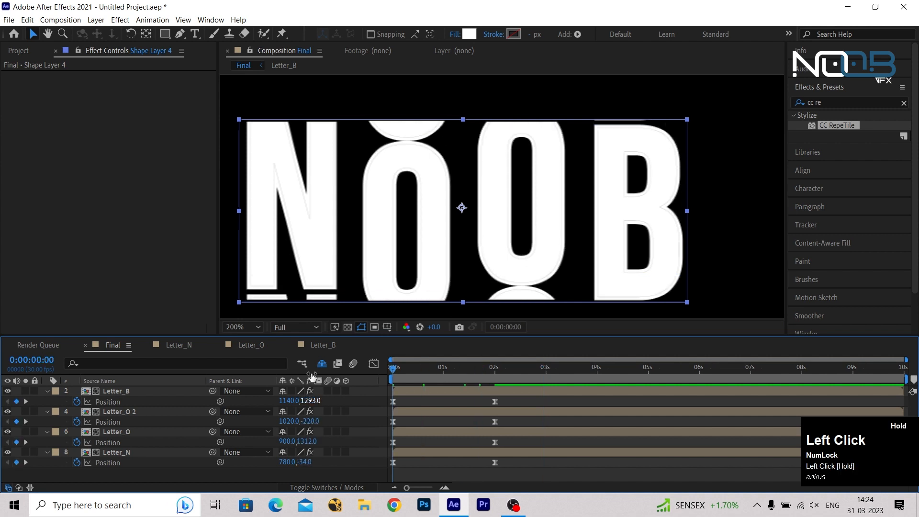
pyautogui.press('space')
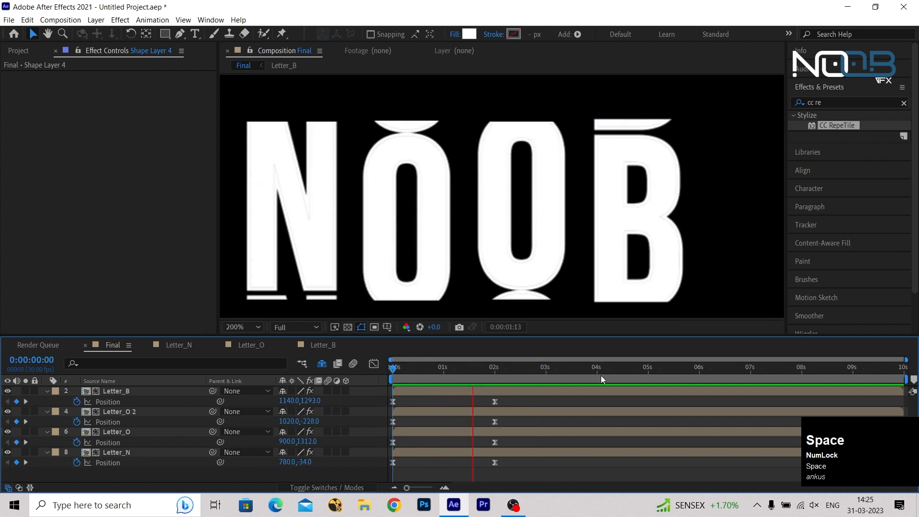
# Stagger the letters' ending Position keyframes, with Letter_B's at about 3.3 seconds and Letter_O 2's just before 2 seconds, and preview from the start
pyautogui.click(474, 467)
pyautogui.moveTo(493, 463); pyautogui.dragTo(561, 401)
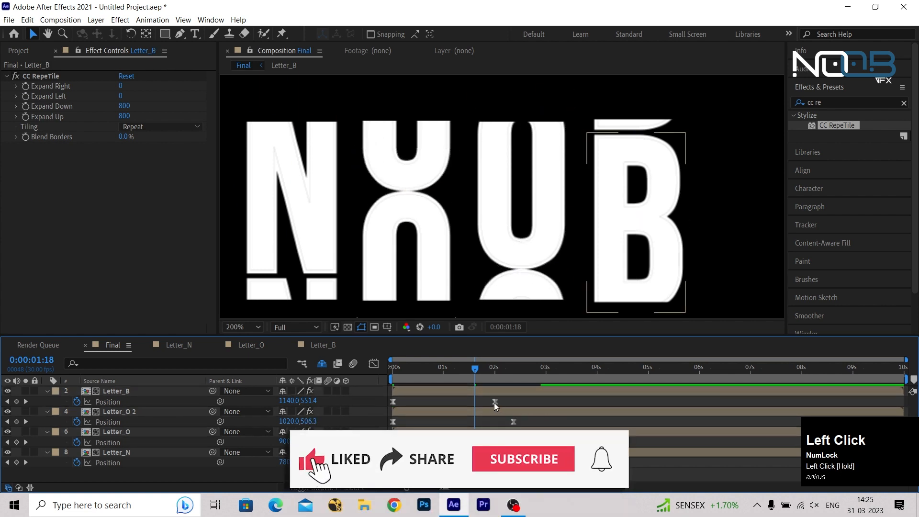
pyautogui.moveTo(514, 422); pyautogui.dragTo(493, 422)
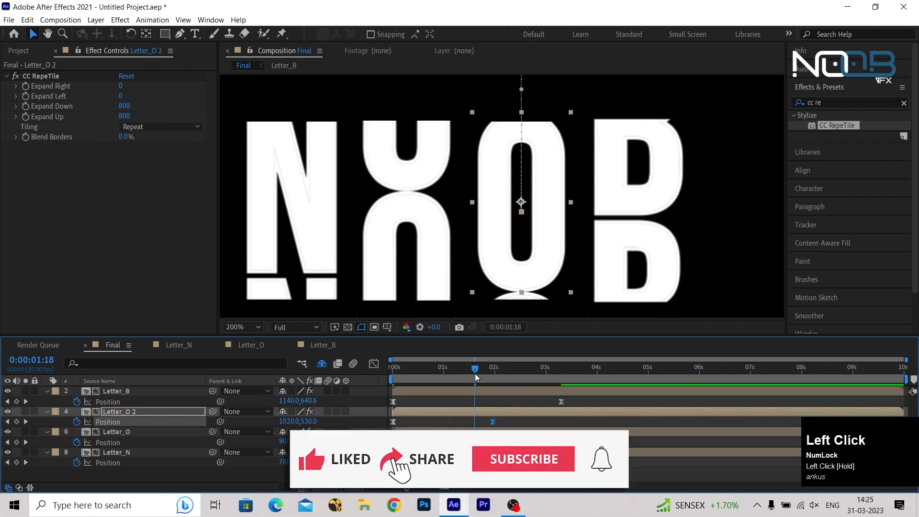
pyautogui.moveTo(475, 369); pyautogui.dragTo(319, 345)
pyautogui.scroll(-2, 613, 198)
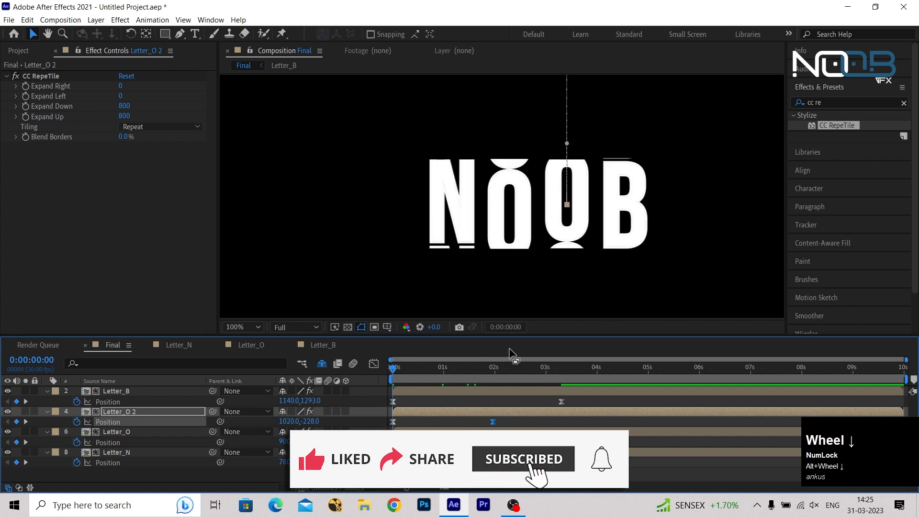
pyautogui.press('space')
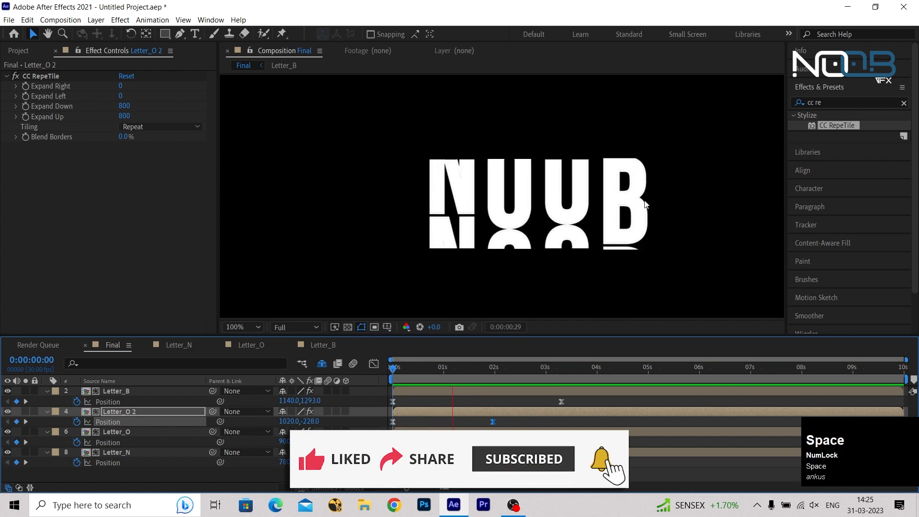